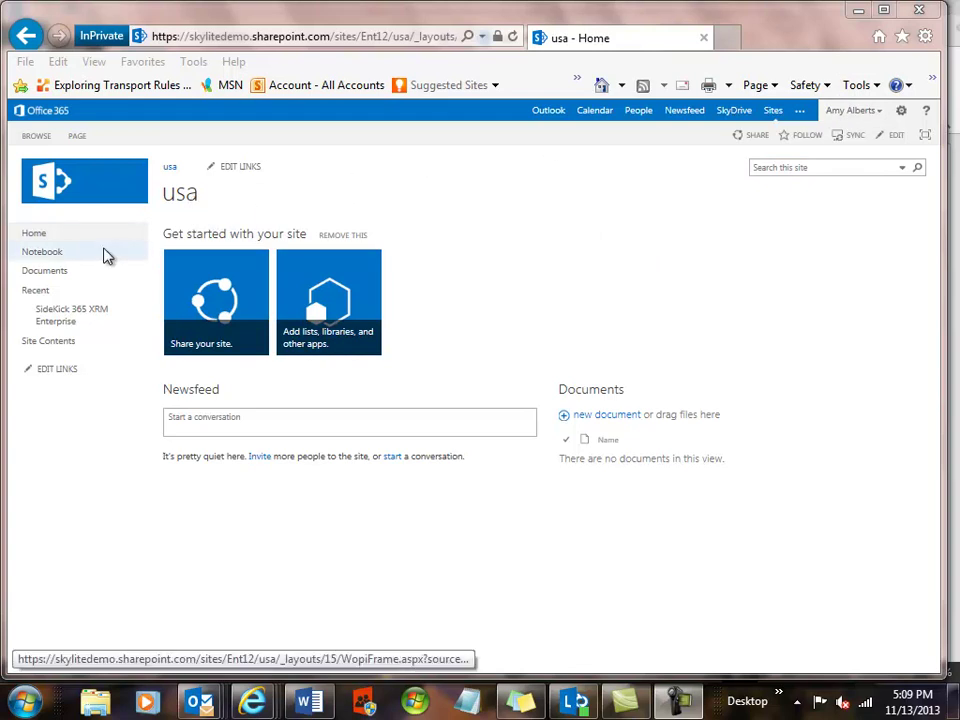
# Open SideKick 365 XRM Enterprise from Recent on the usa site's Quick Launch.
pyautogui.click(57, 315)
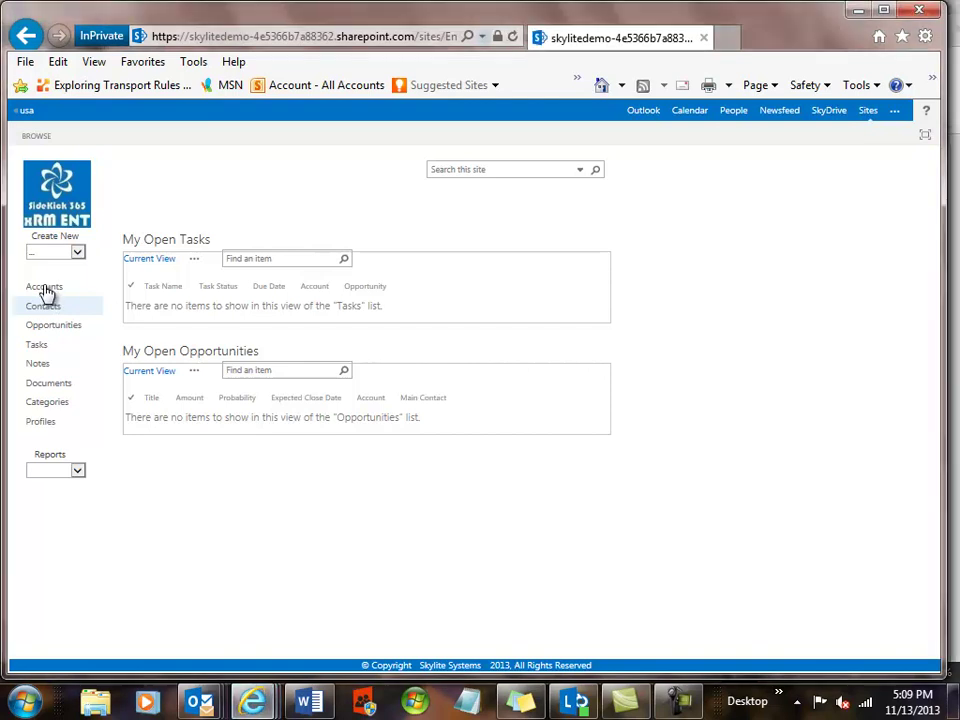
# Show the SideKick Accounts list with account 1 and account 2.
pyautogui.click(44, 287)
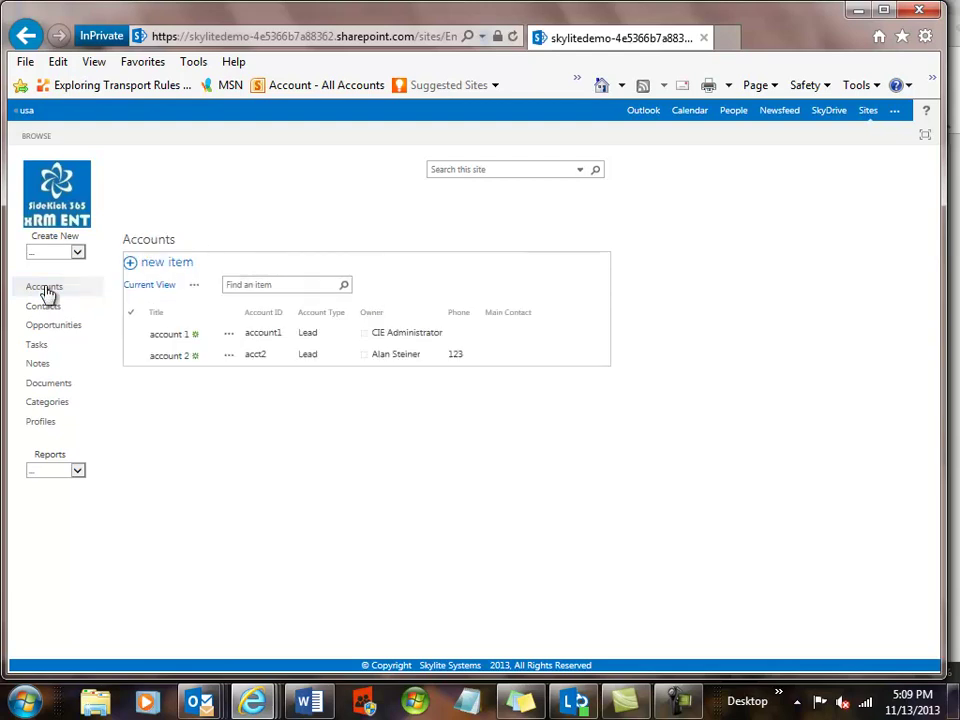
# Tick the Profile column in Modify this View, save the view, and open account 1.
pyautogui.click(196, 286)
pyautogui.click(212, 377)
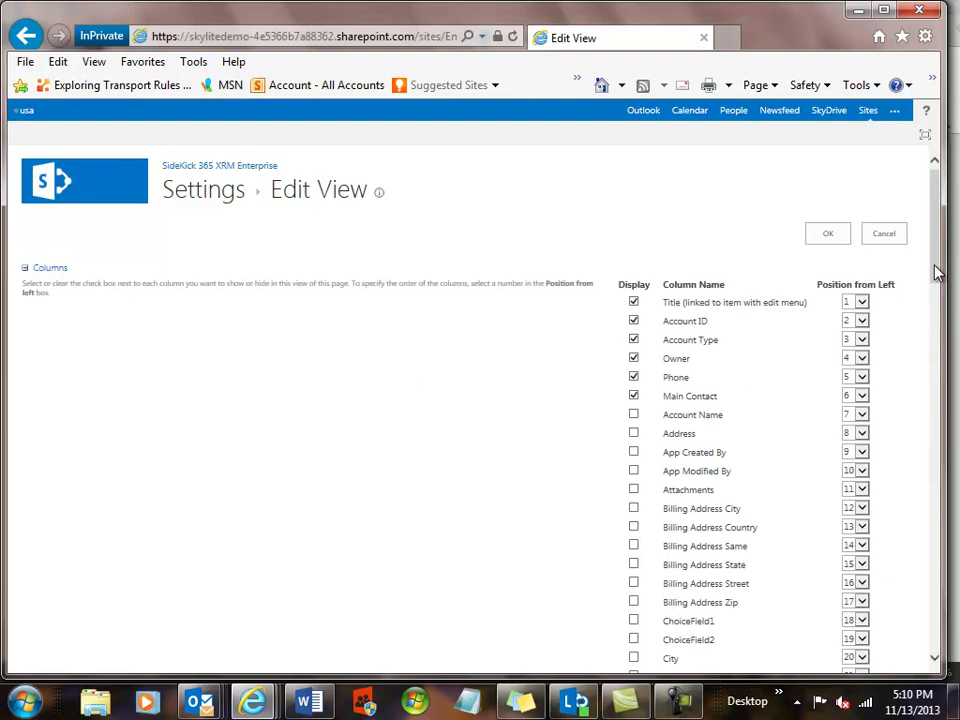
pyautogui.moveTo(936, 272); pyautogui.dragTo(930, 422)
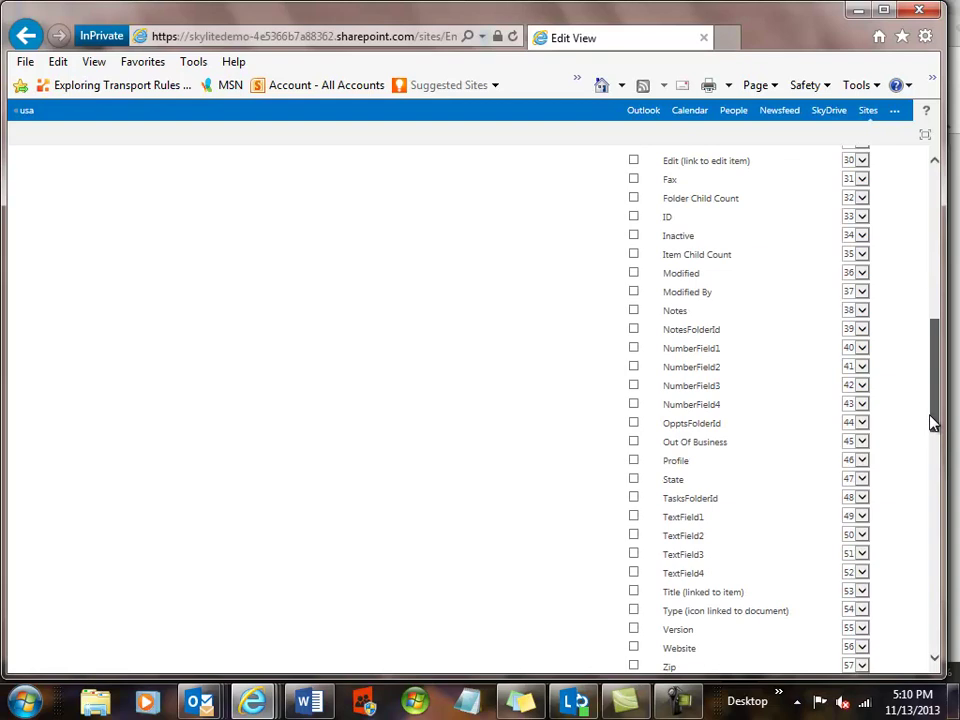
pyautogui.click(633, 460)
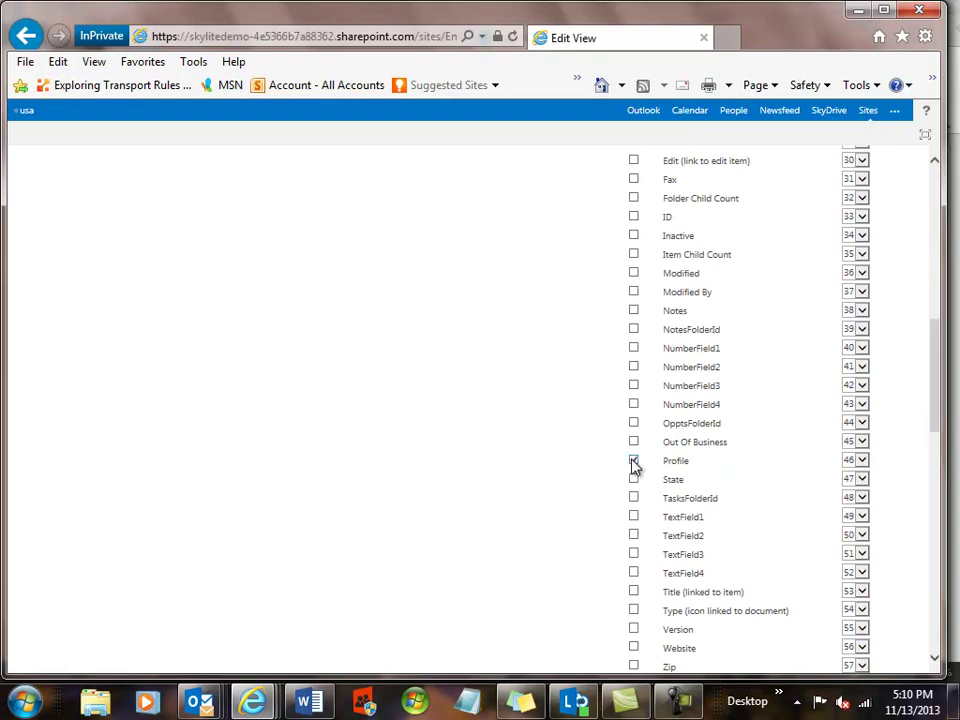
pyautogui.moveTo(936, 407); pyautogui.dragTo(932, 624)
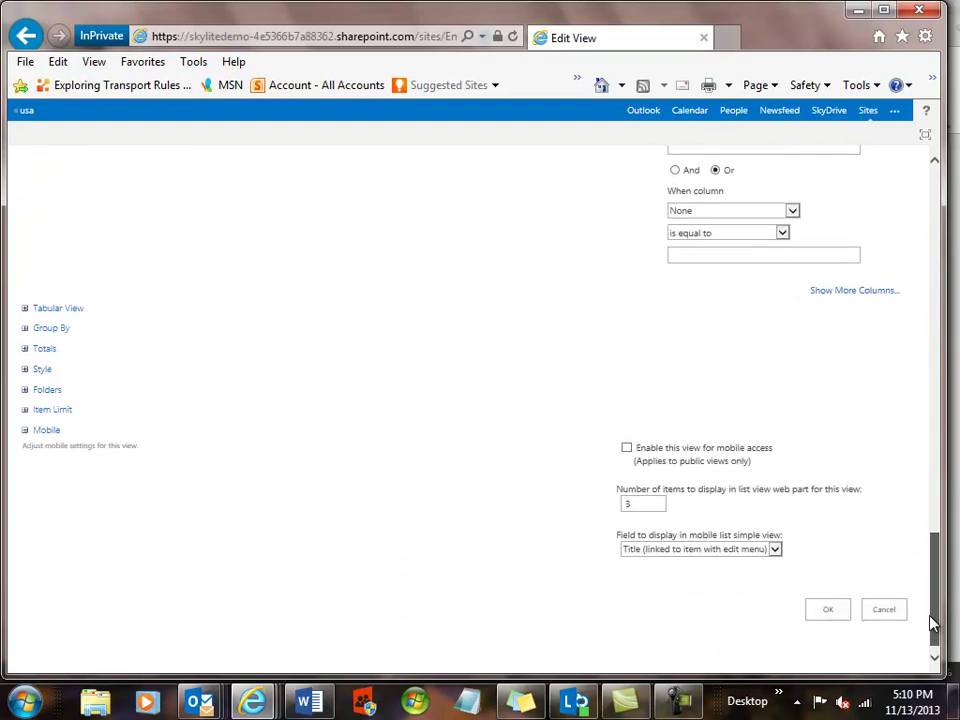
pyautogui.click(825, 611)
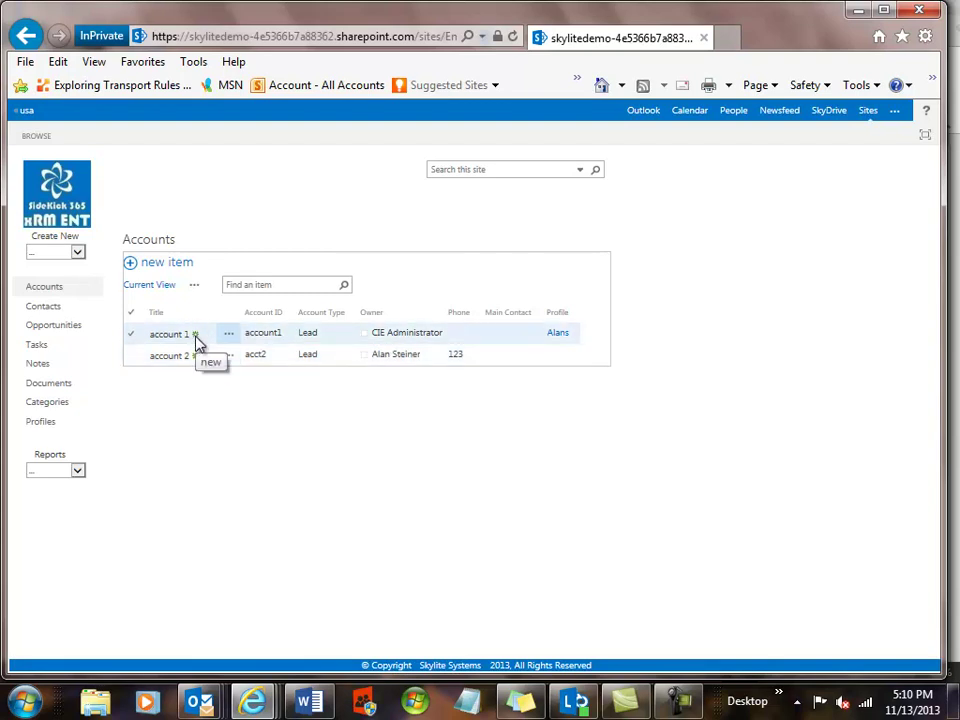
pyautogui.click(183, 342)
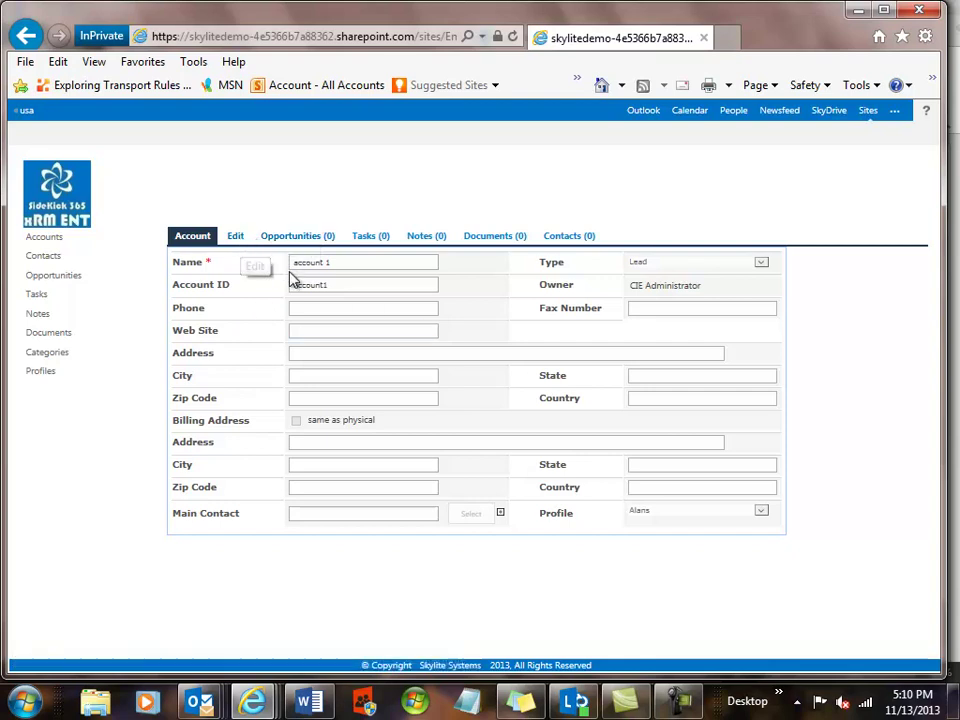
# Enter phone 123 on account 1, save it, then open account 2 from Accounts.
pyautogui.click(236, 238)
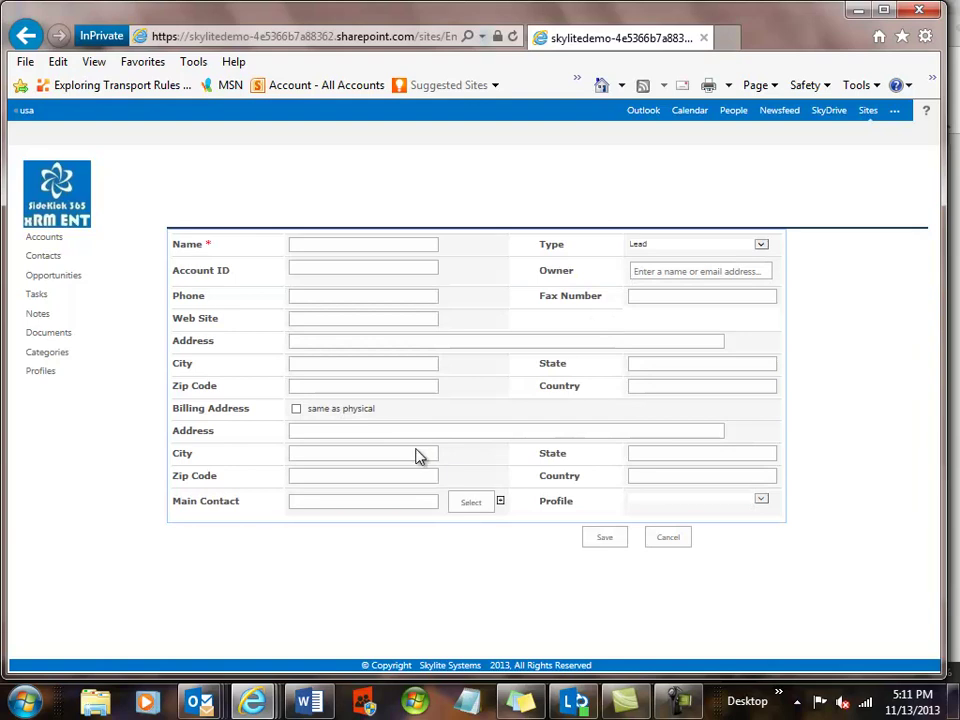
pyautogui.click(311, 296)
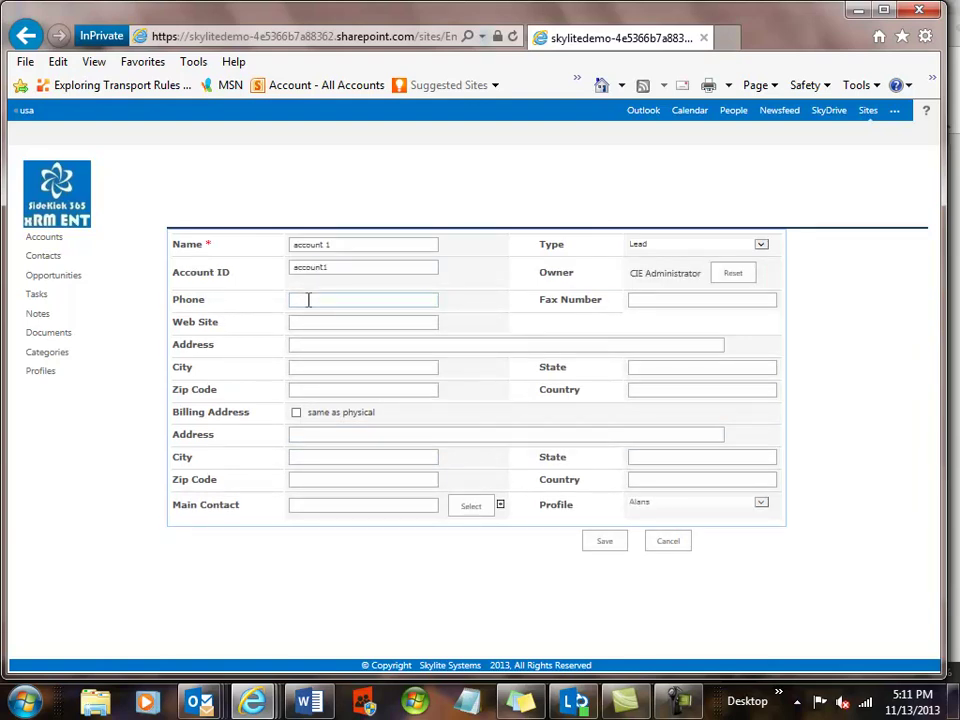
pyautogui.write('123')
pyautogui.click(763, 506)
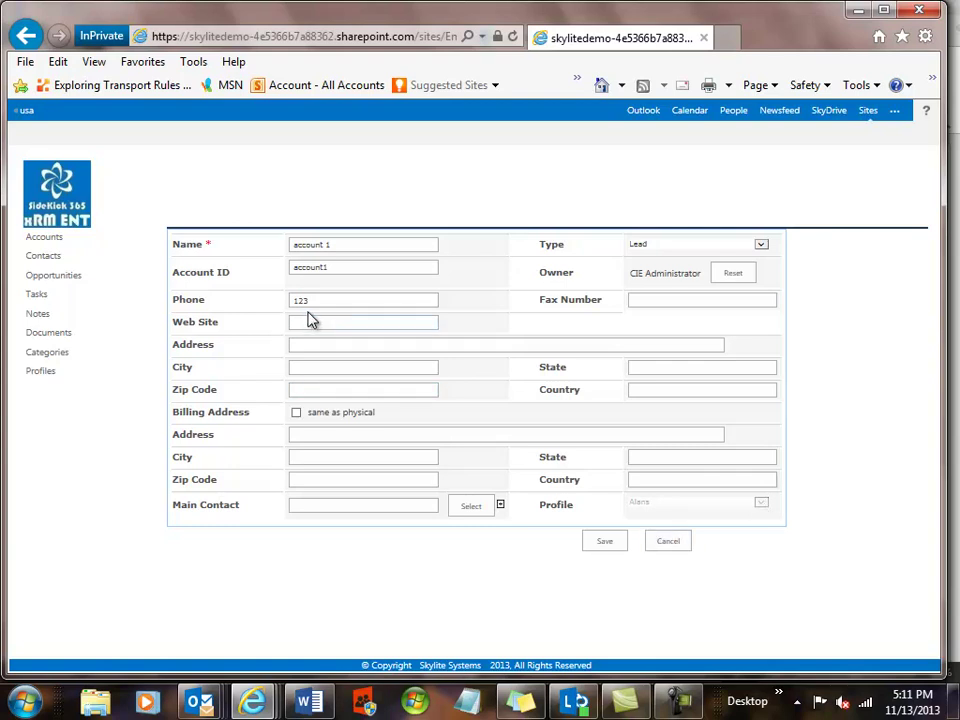
pyautogui.click(308, 300)
pyautogui.click(612, 549)
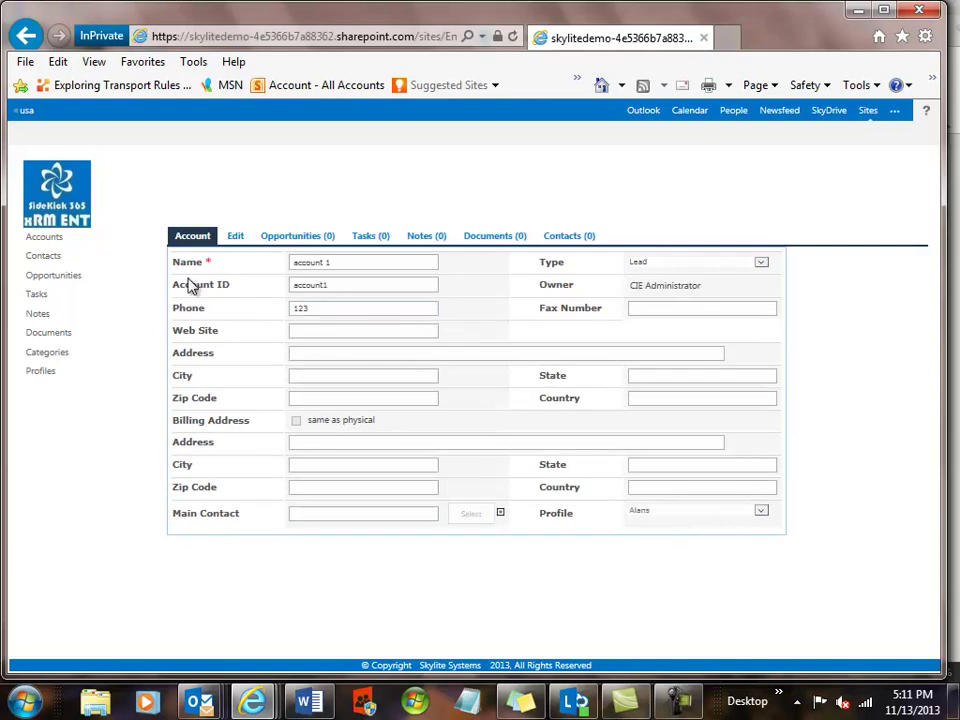
pyautogui.click(48, 240)
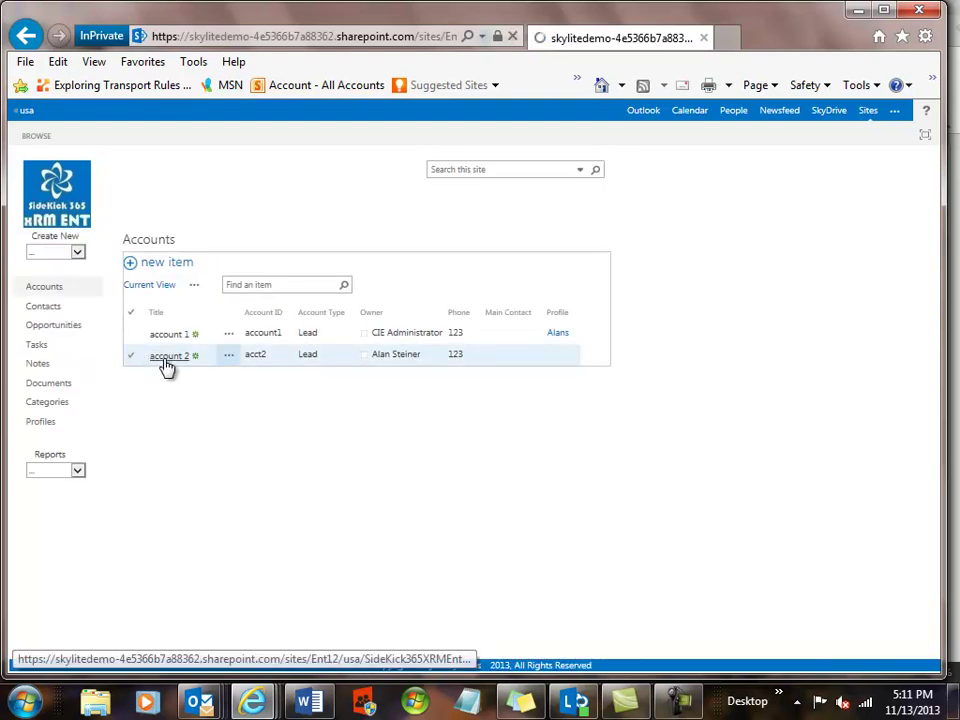
pyautogui.click(166, 368)
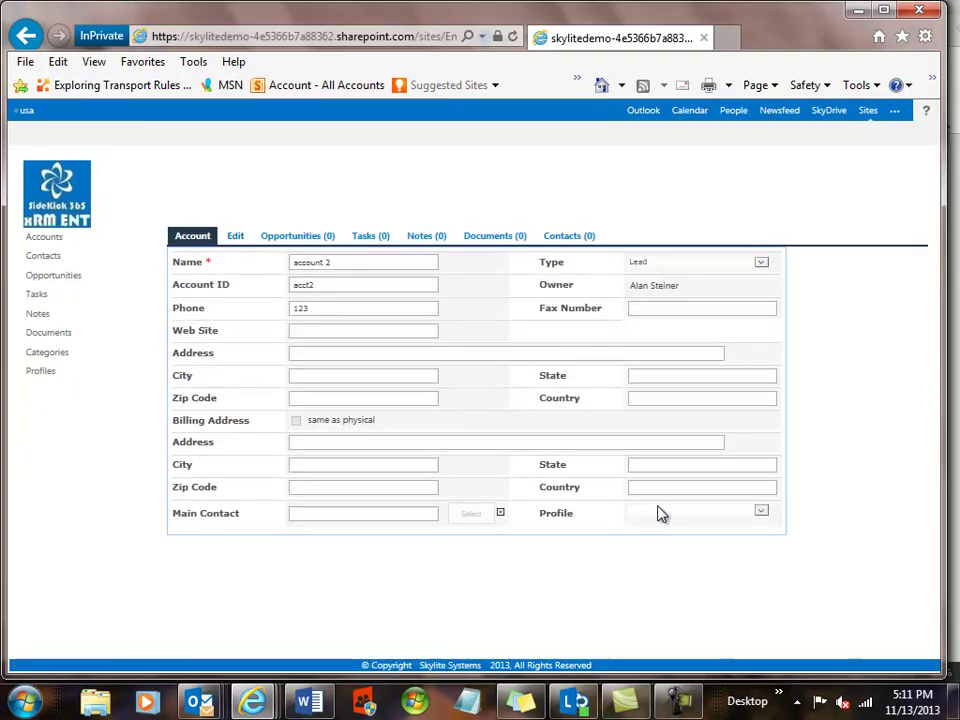
# Replace account 2's phone 123 with 45678, save, and return to the SideKick home page.
pyautogui.click(235, 240)
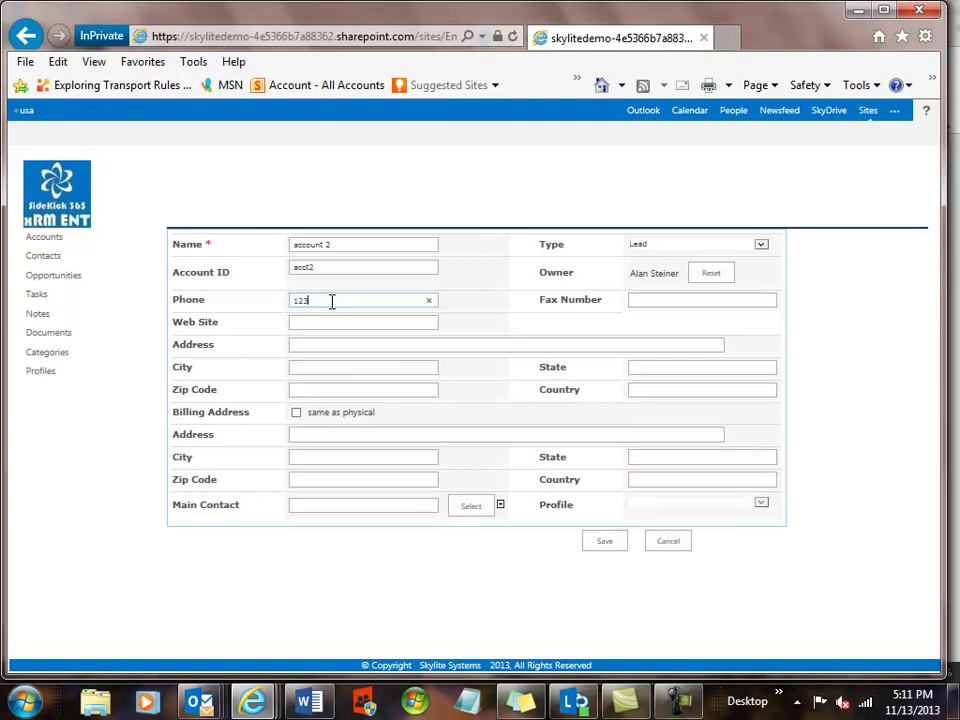
pyautogui.moveTo(330, 301); pyautogui.dragTo(288, 306)
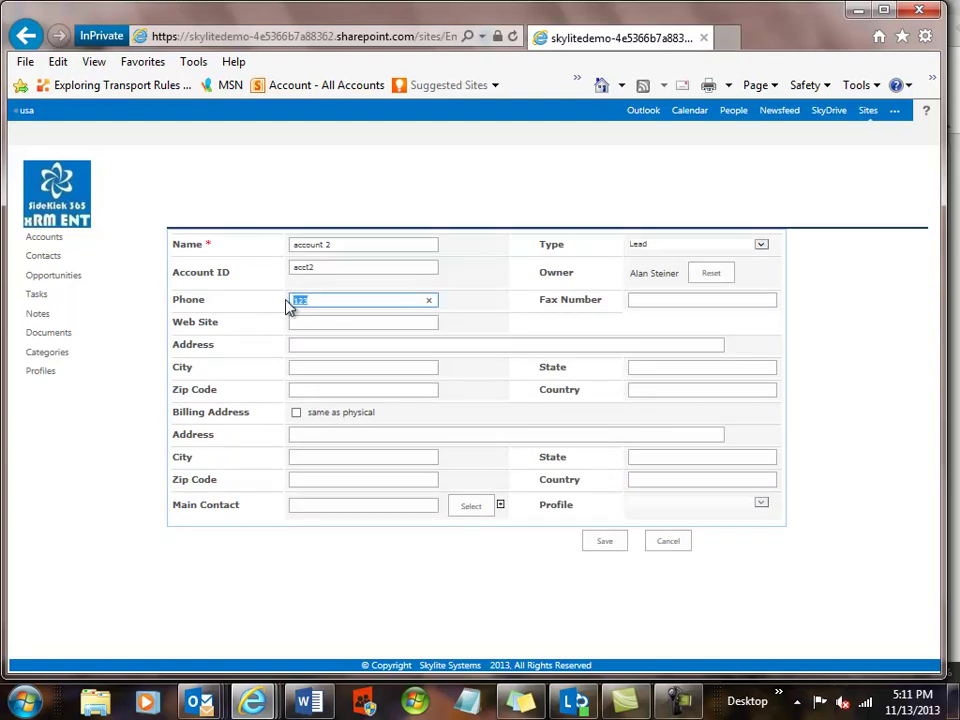
pyautogui.write('45678')
pyautogui.click(603, 543)
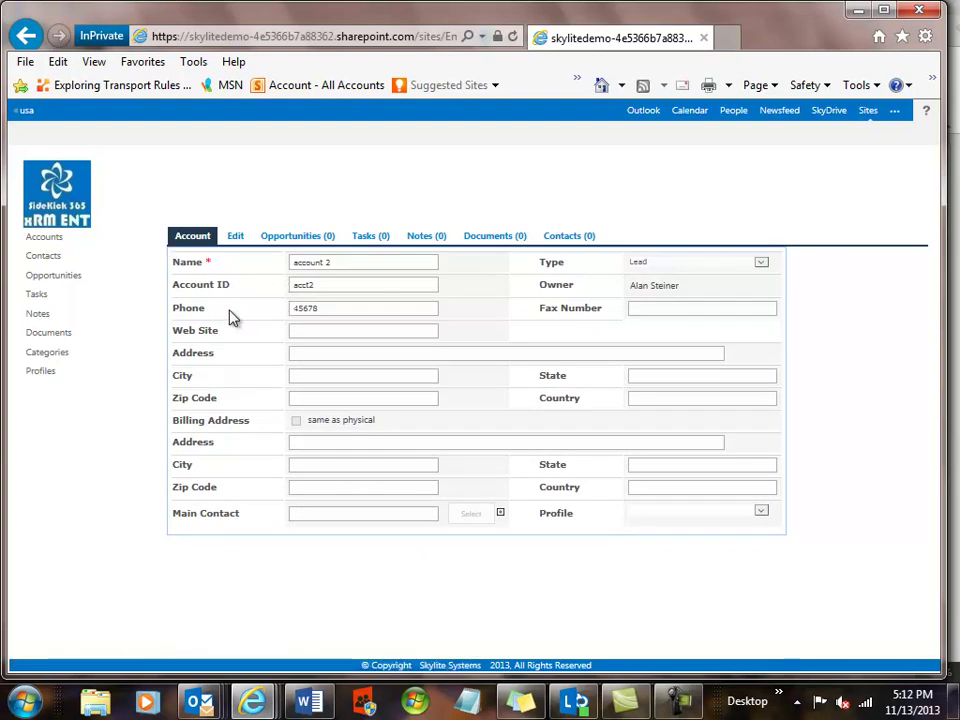
pyautogui.click(75, 211)
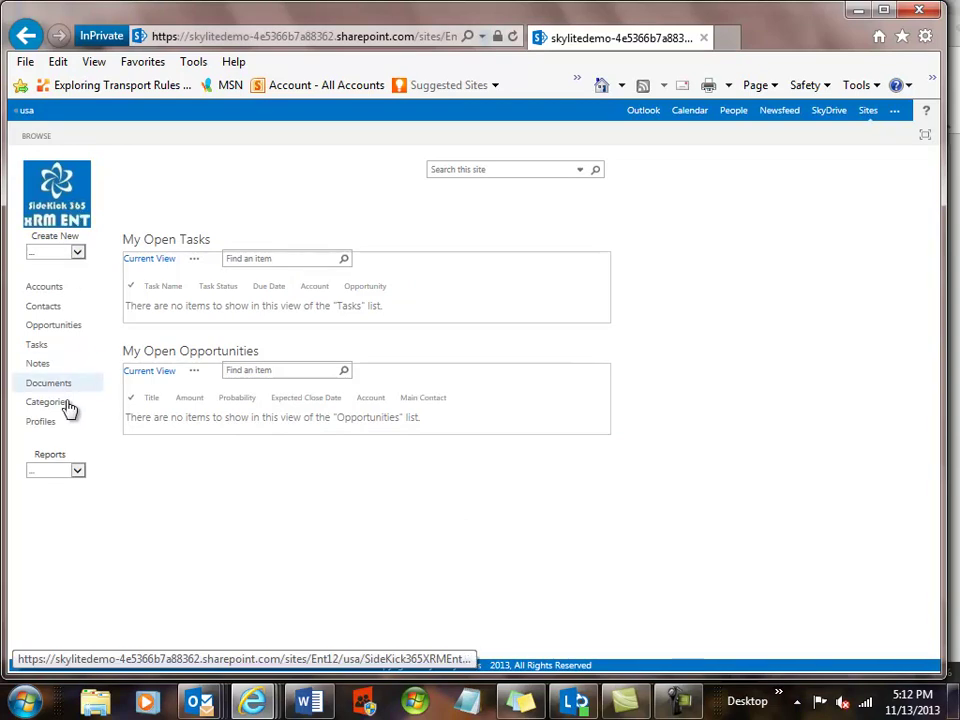
# Review the Profiles list and its new-profile form, then sign out from the usa site.
pyautogui.click(38, 428)
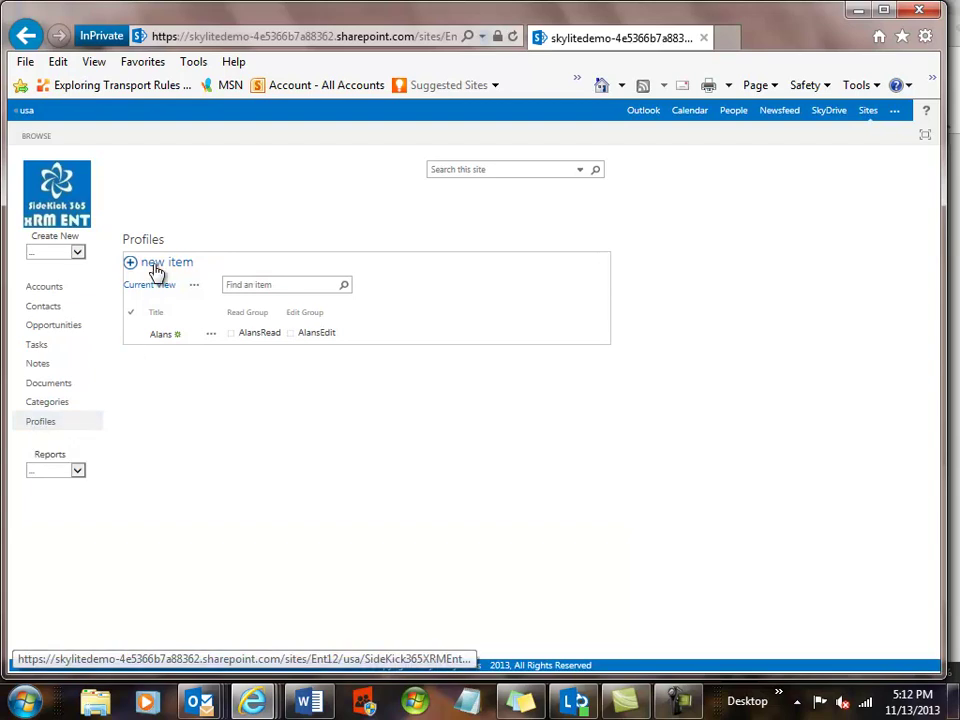
pyautogui.click(156, 266)
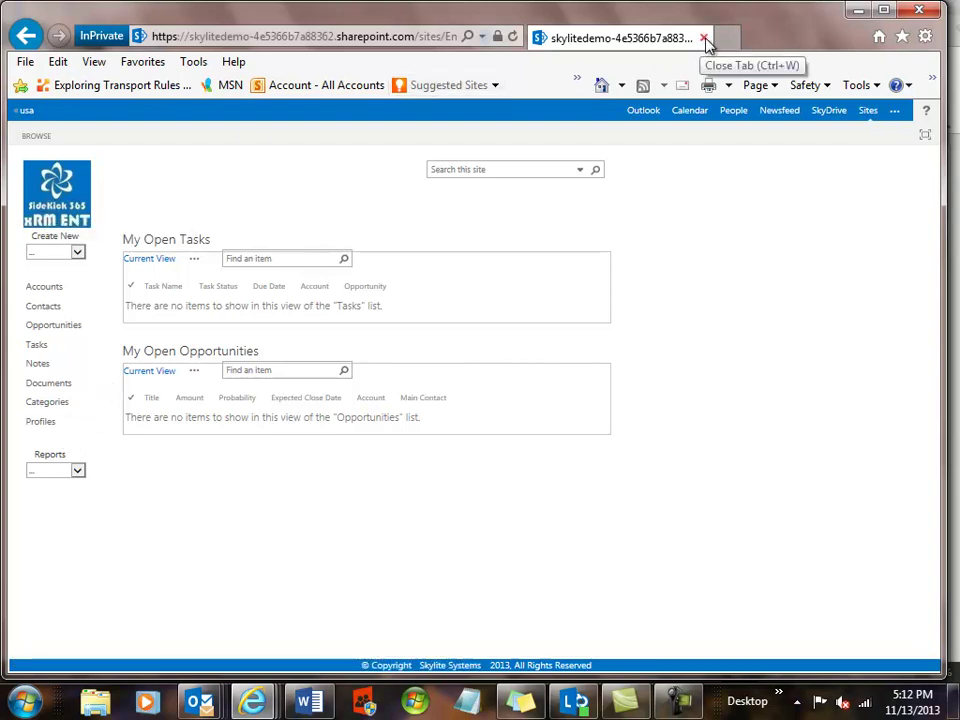
pyautogui.click(29, 117)
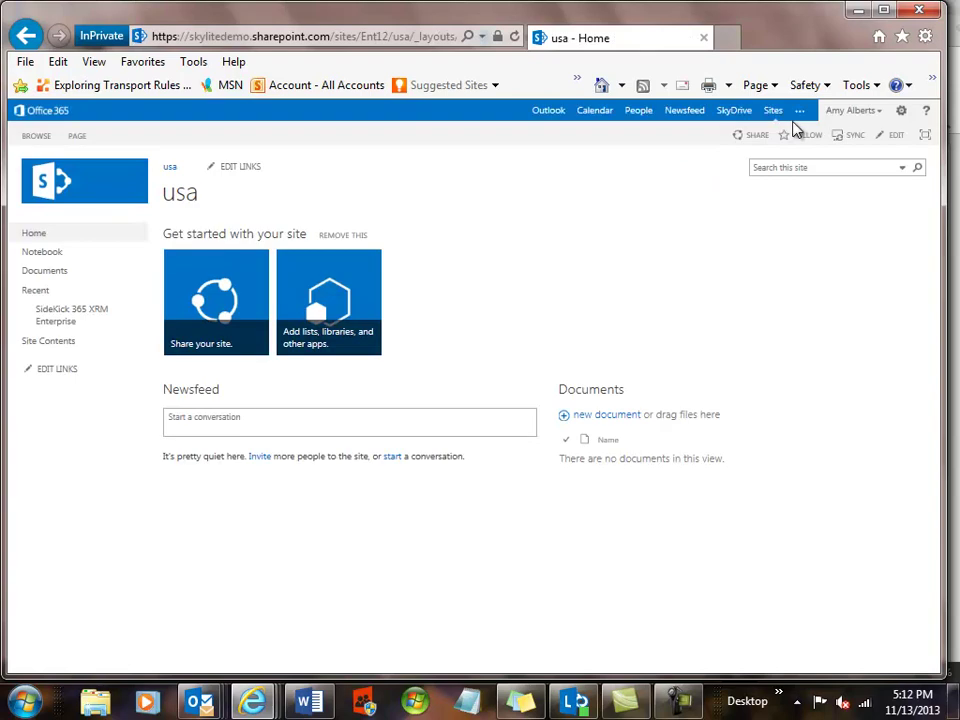
pyautogui.click(847, 114)
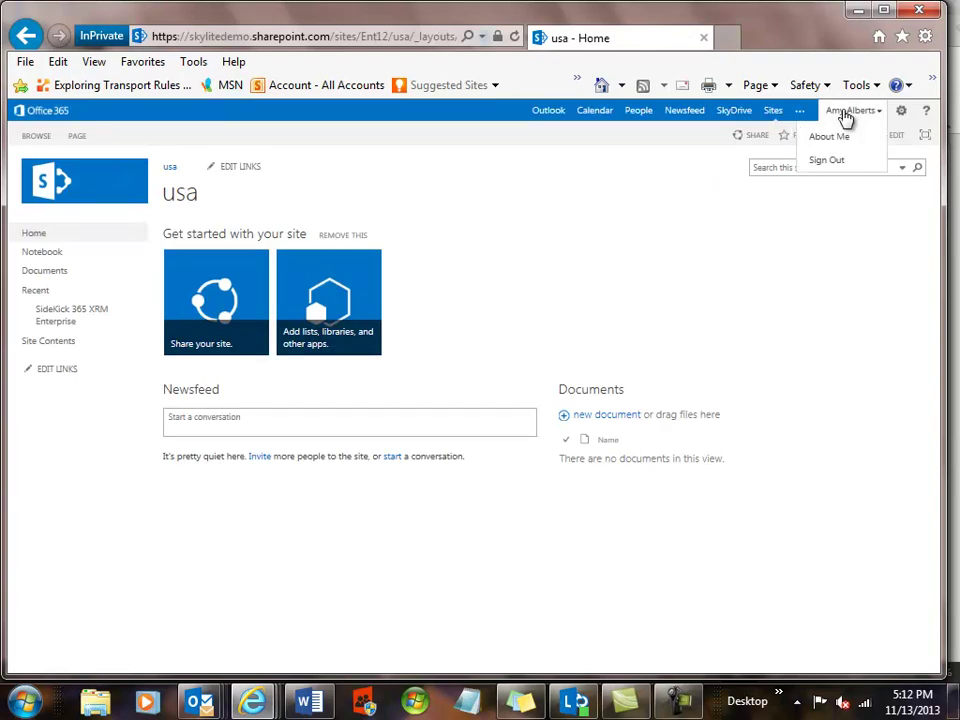
pyautogui.click(843, 162)
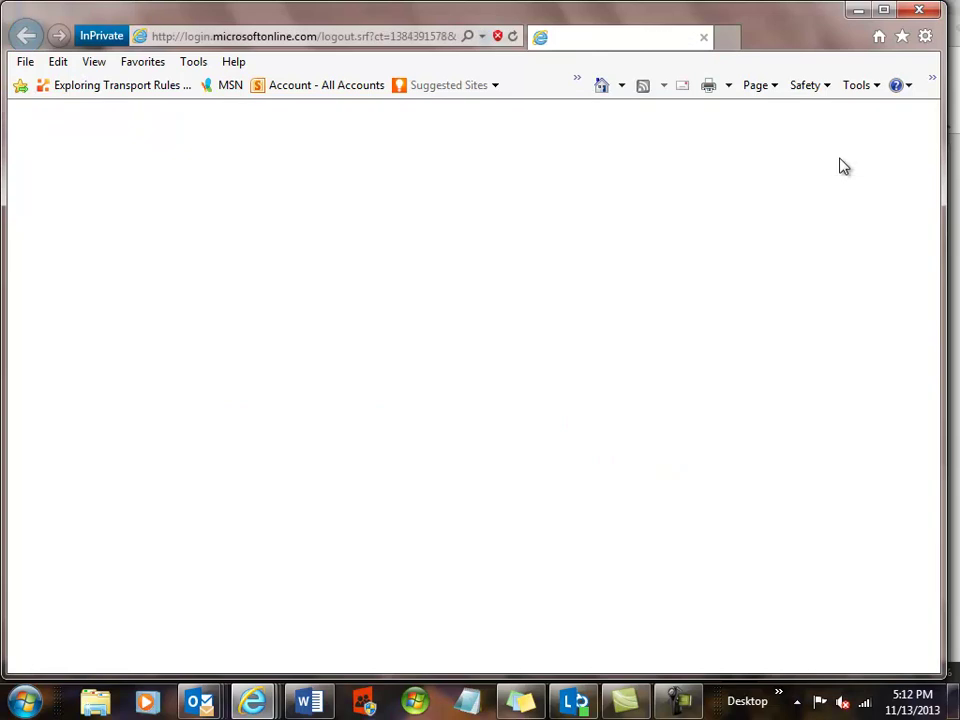
# Close the private window and start a fresh InPrivate browsing session.
pyautogui.click(704, 39)
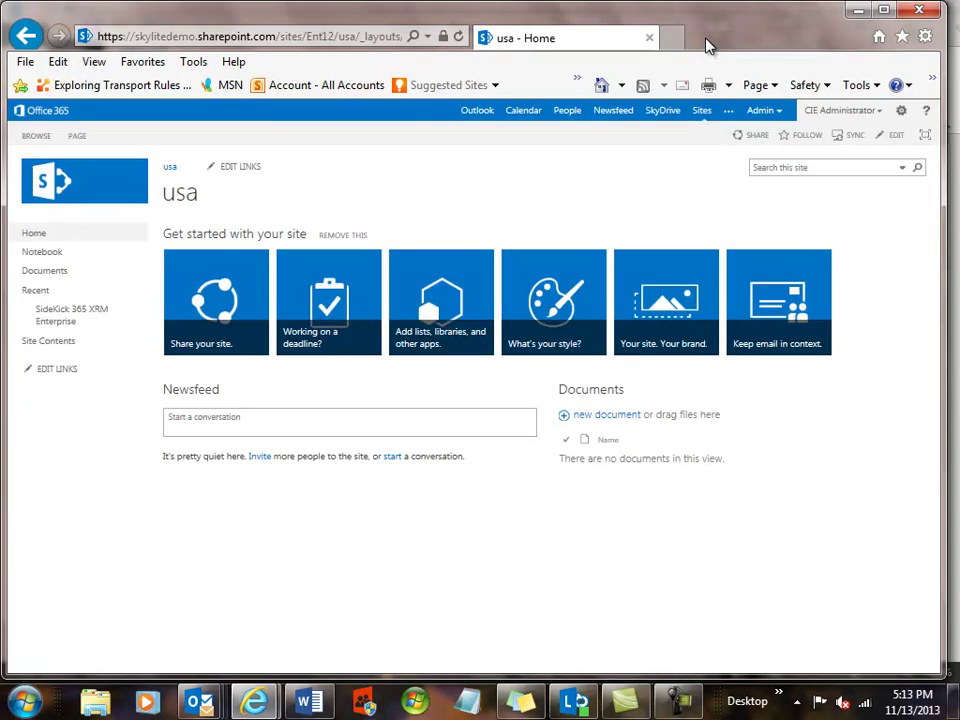
pyautogui.click(925, 36)
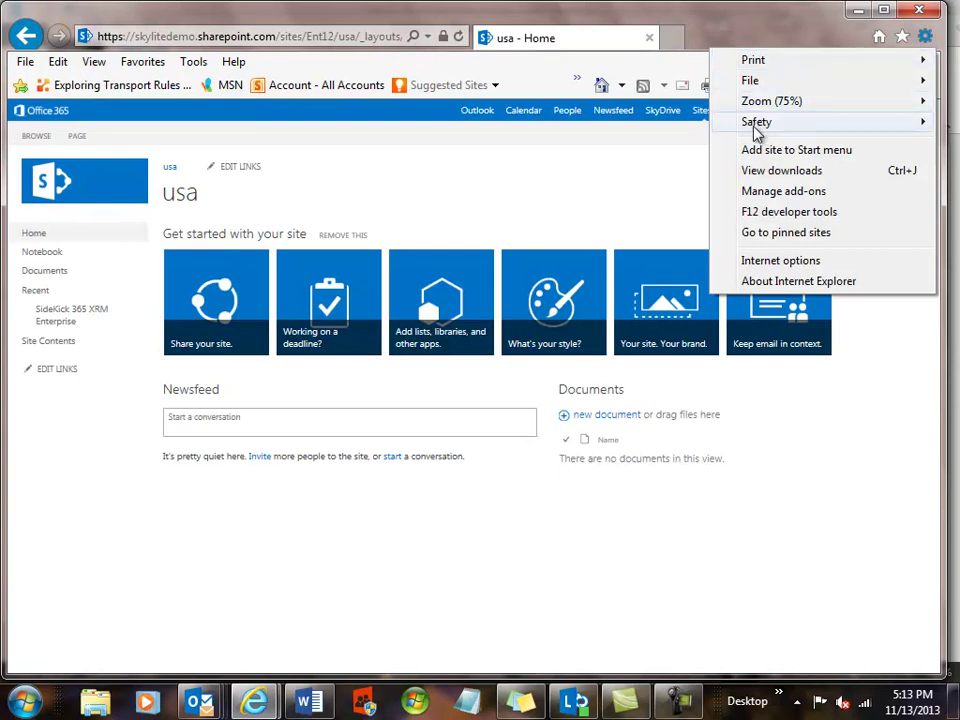
pyautogui.moveTo(756, 130)
pyautogui.click(522, 146)
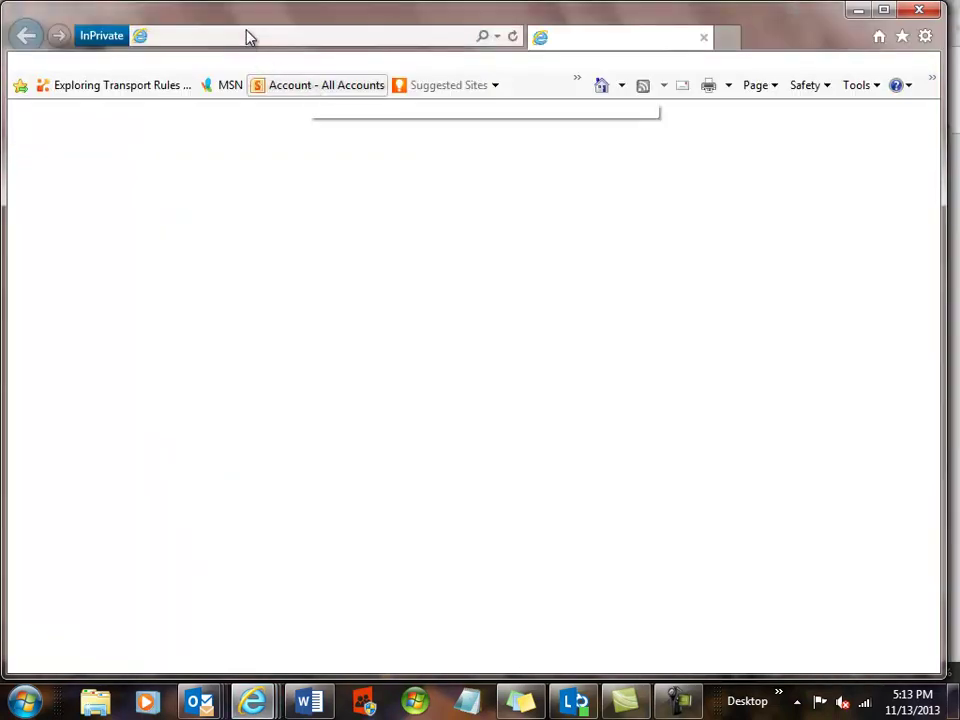
# Replace the broken address with the pasted SharePoint site URL, load it, and dismiss network diagnostics.
pyautogui.click(250, 37)
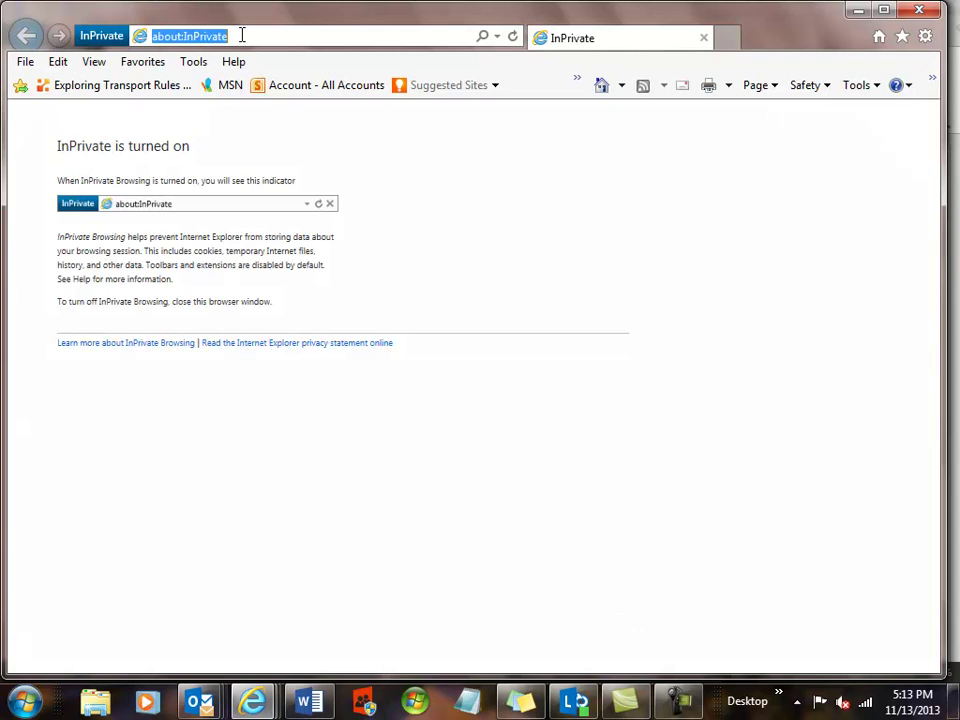
pyautogui.hotkey('ctrl', 'v')
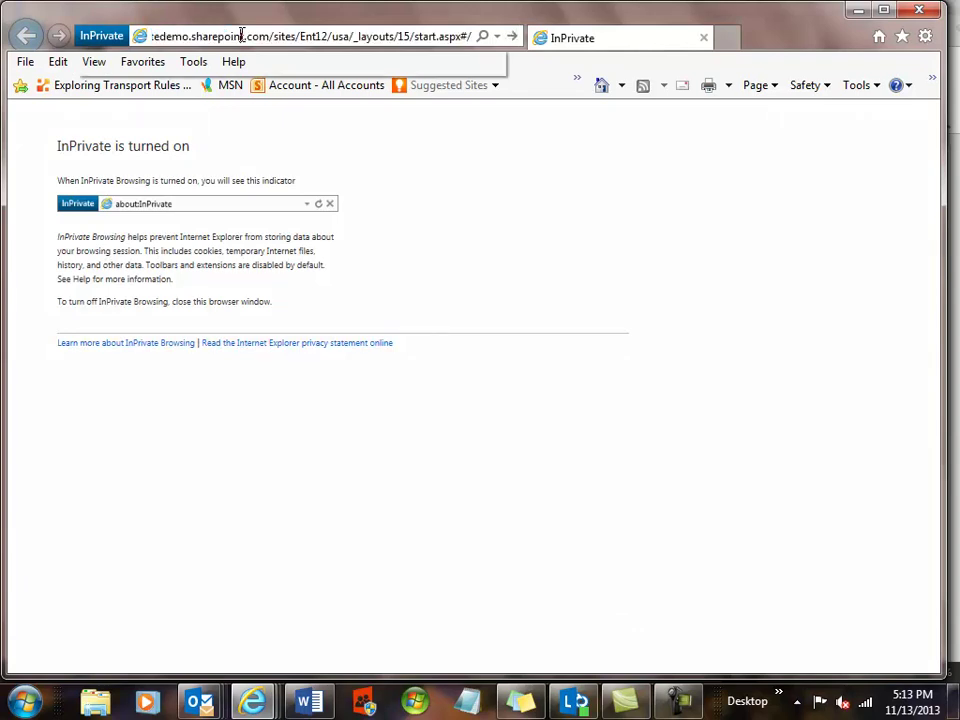
pyautogui.press('Return')
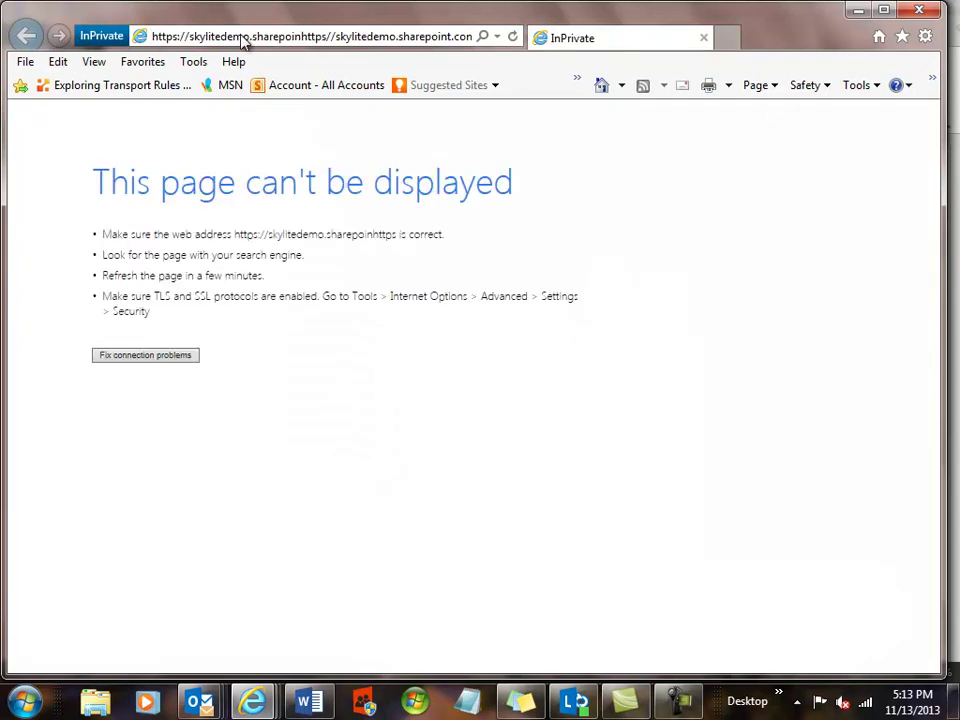
pyautogui.click(241, 38)
pyautogui.press('BackSpace')
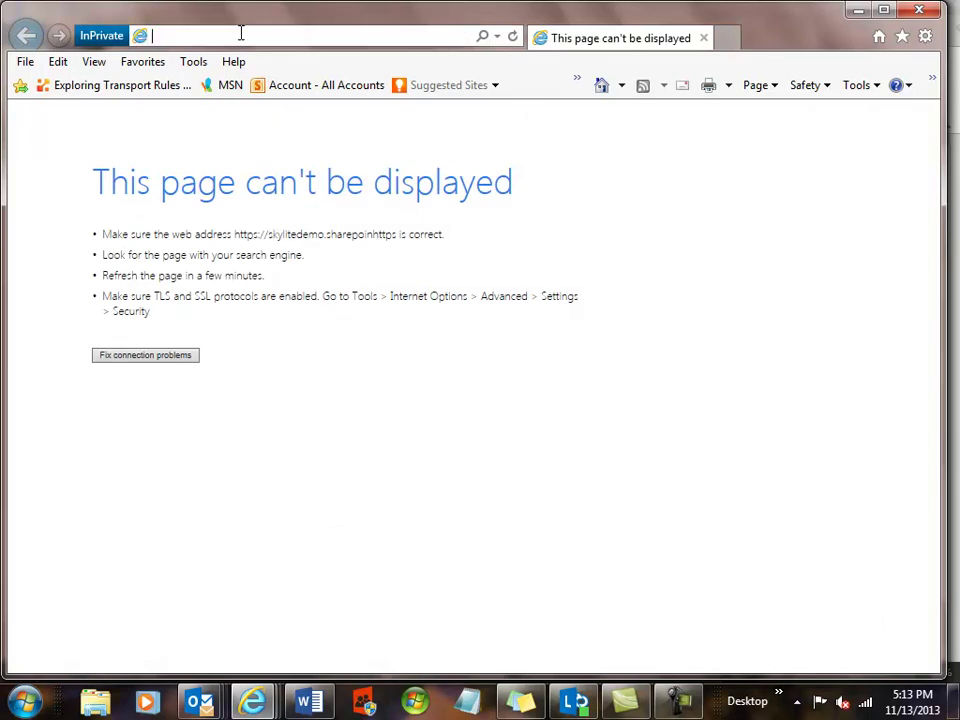
pyautogui.hotkey('ctrl', 'v')
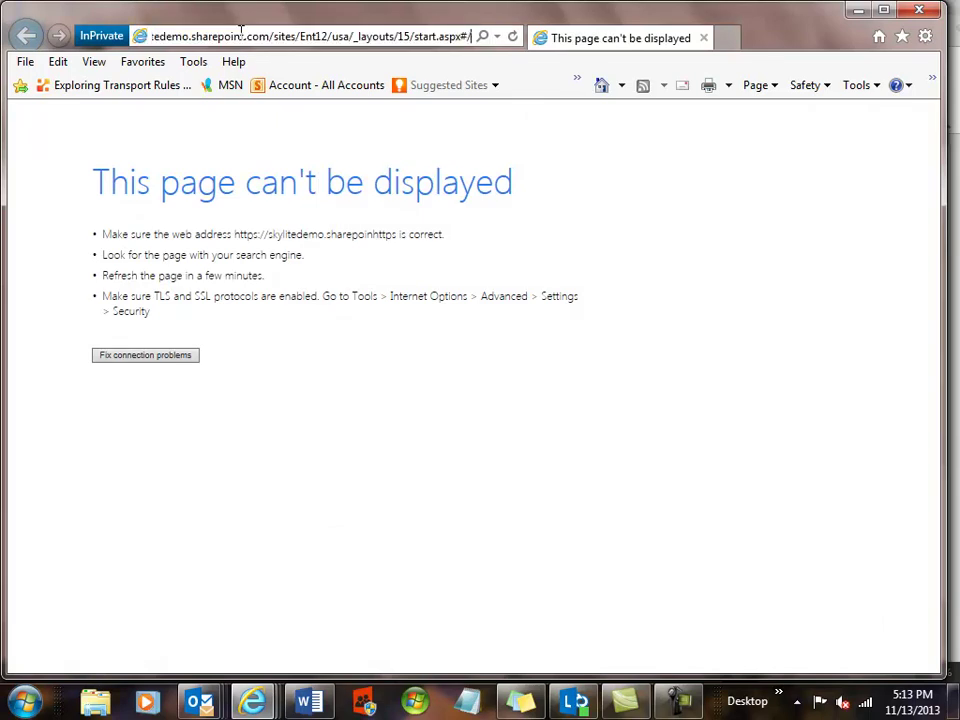
pyautogui.press('Home')
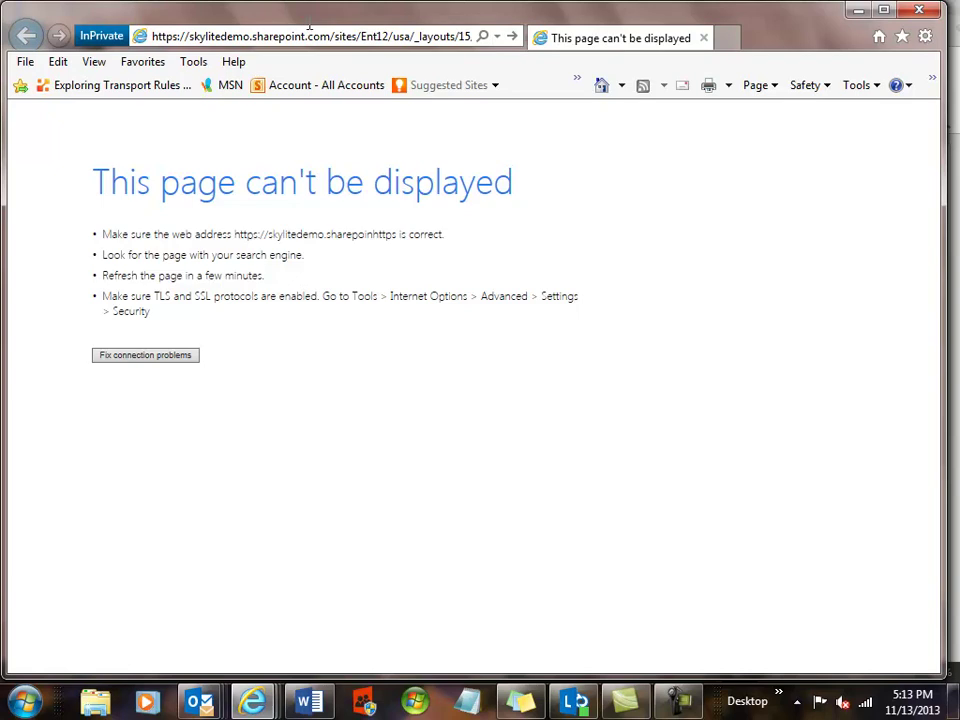
pyautogui.press('Return')
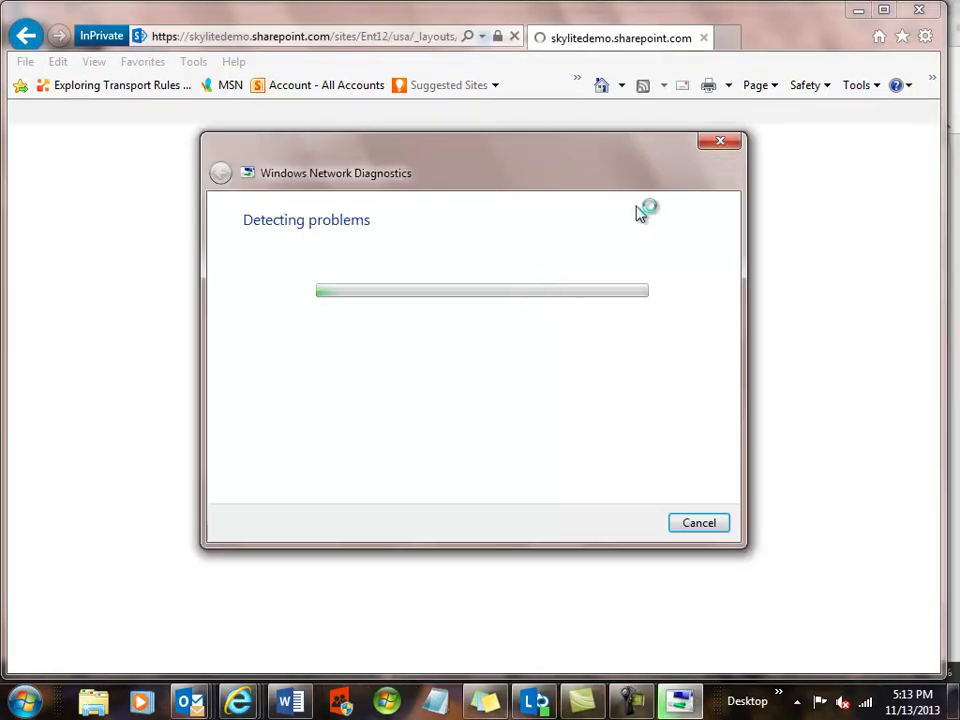
pyautogui.click(717, 141)
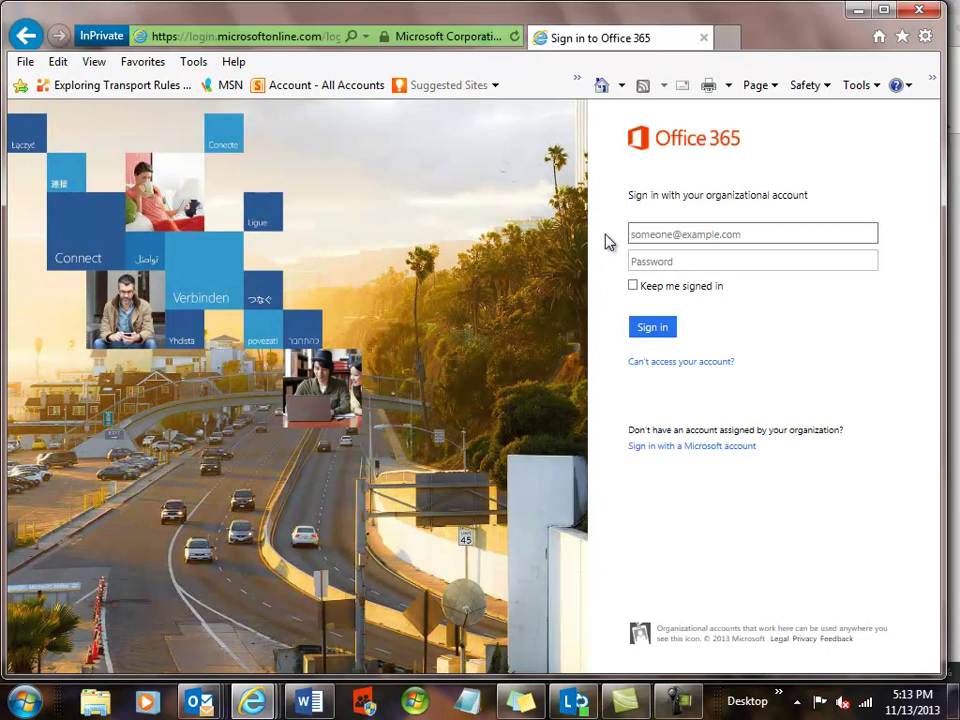
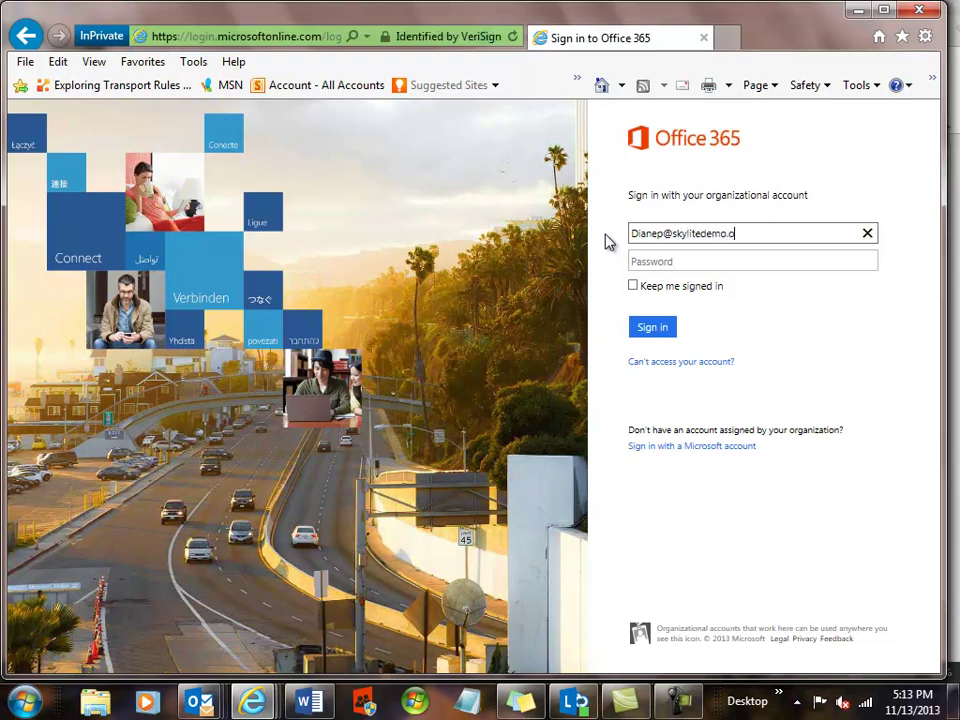
# Sign in with the restricted user's organizational e-mail address and password.
pyautogui.click(664, 258)
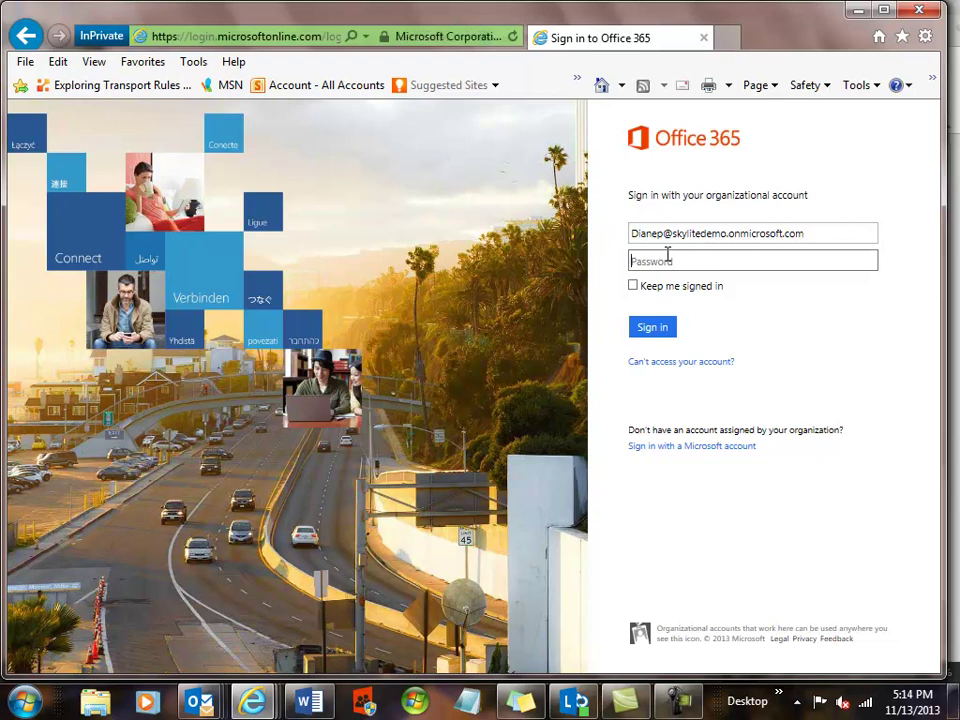
pyautogui.write('••••••••')
pyautogui.click(652, 328)
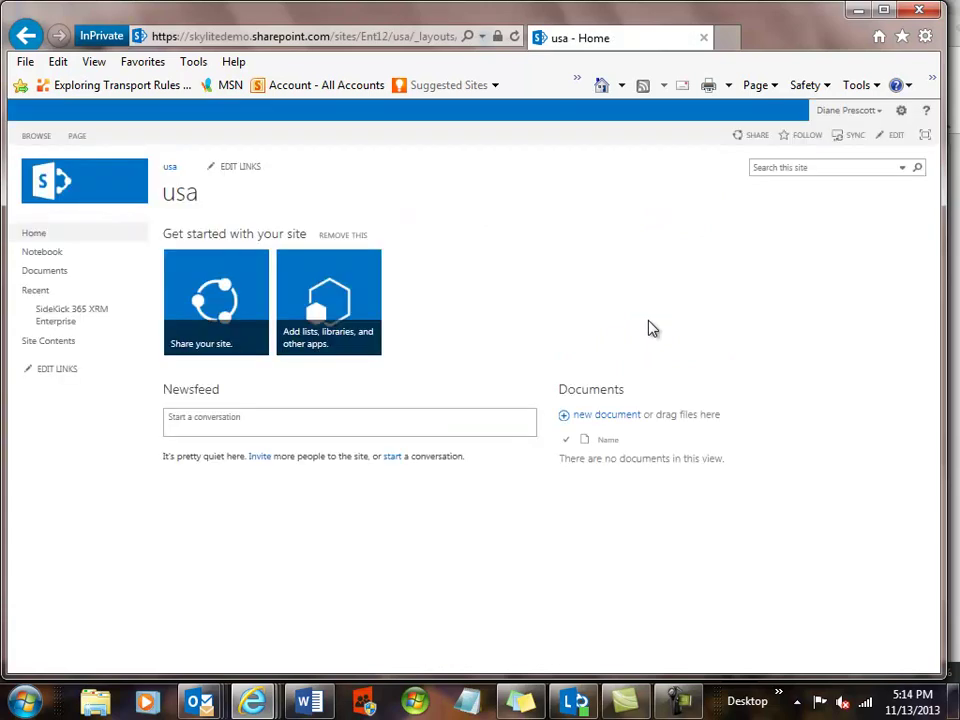
# As the restricted user, open SideKick 365's Accounts list and the account 1 record.
pyautogui.click(77, 316)
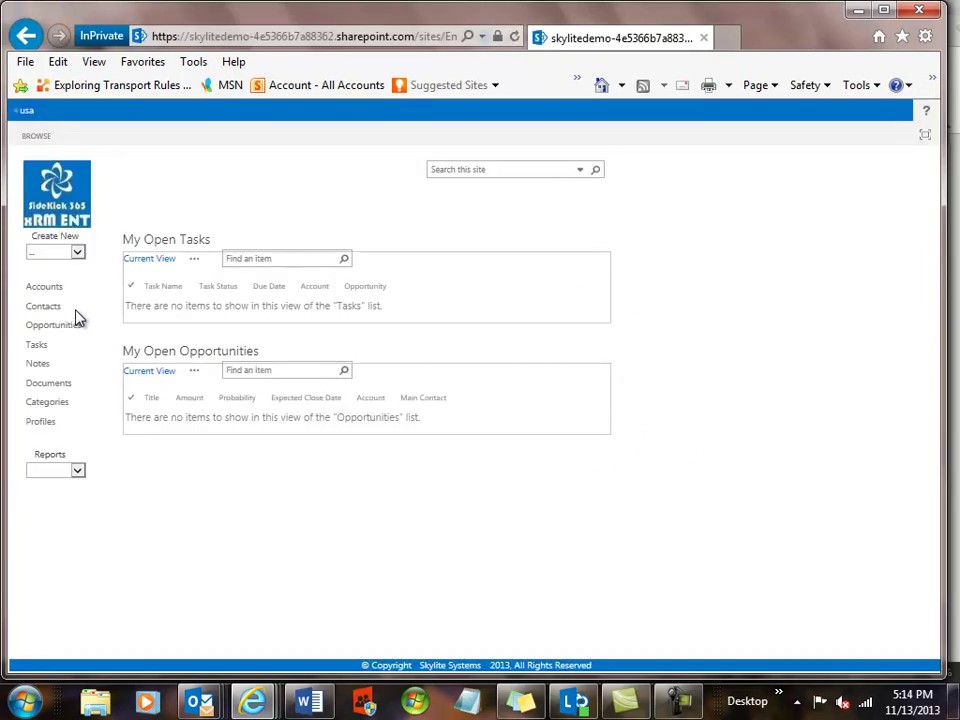
pyautogui.click(55, 292)
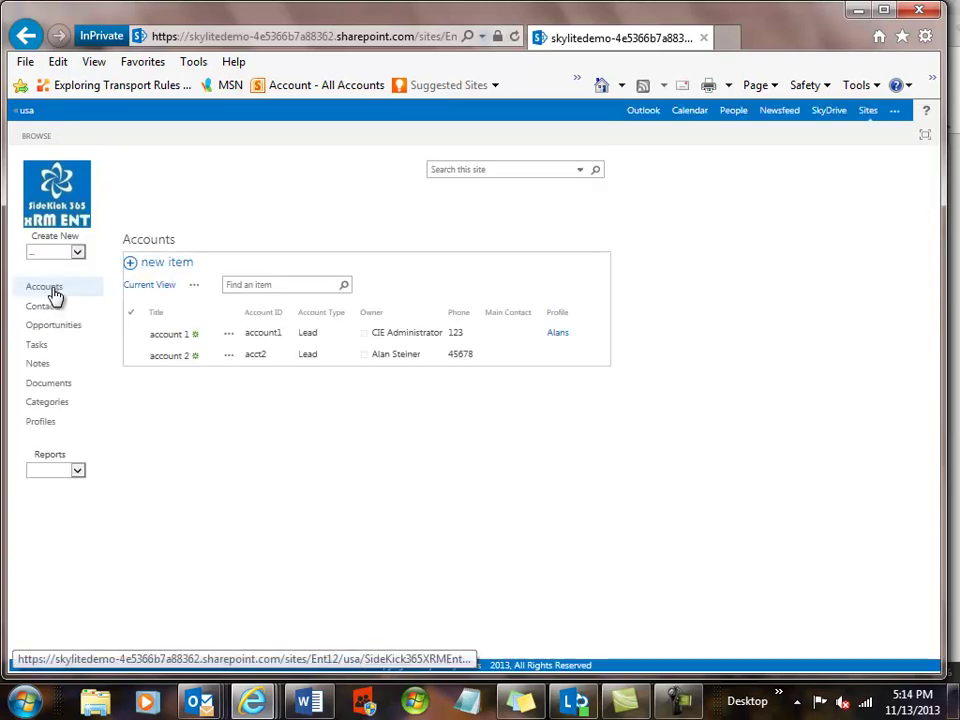
pyautogui.click(178, 337)
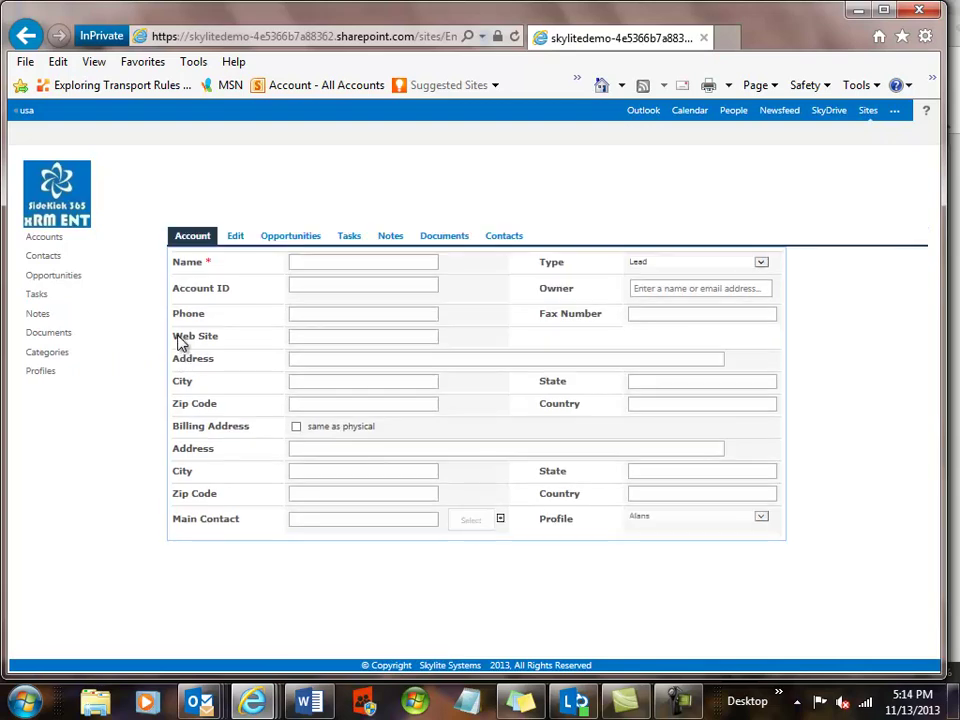
# Try editing account 1, hit access denied, and go back to the Accounts list.
pyautogui.click(235, 238)
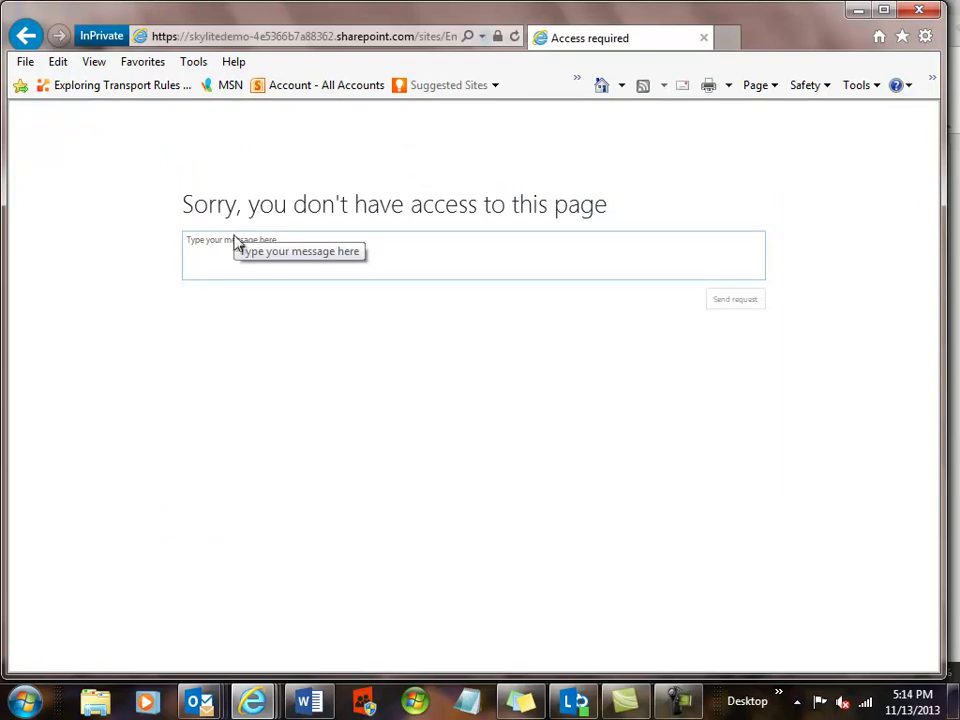
pyautogui.click(28, 36)
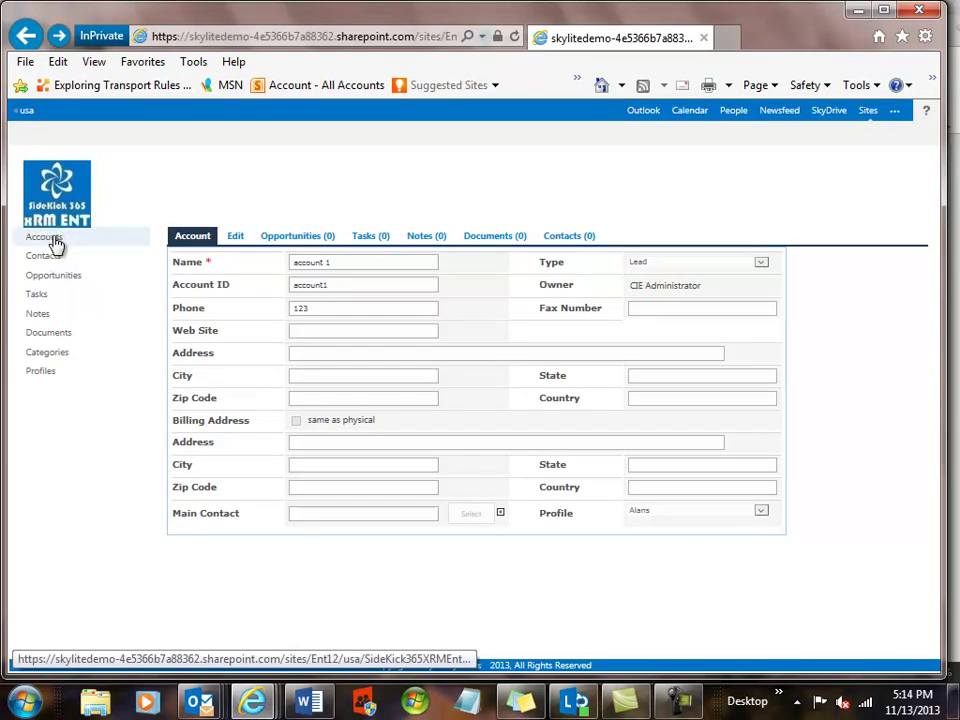
pyautogui.click(56, 243)
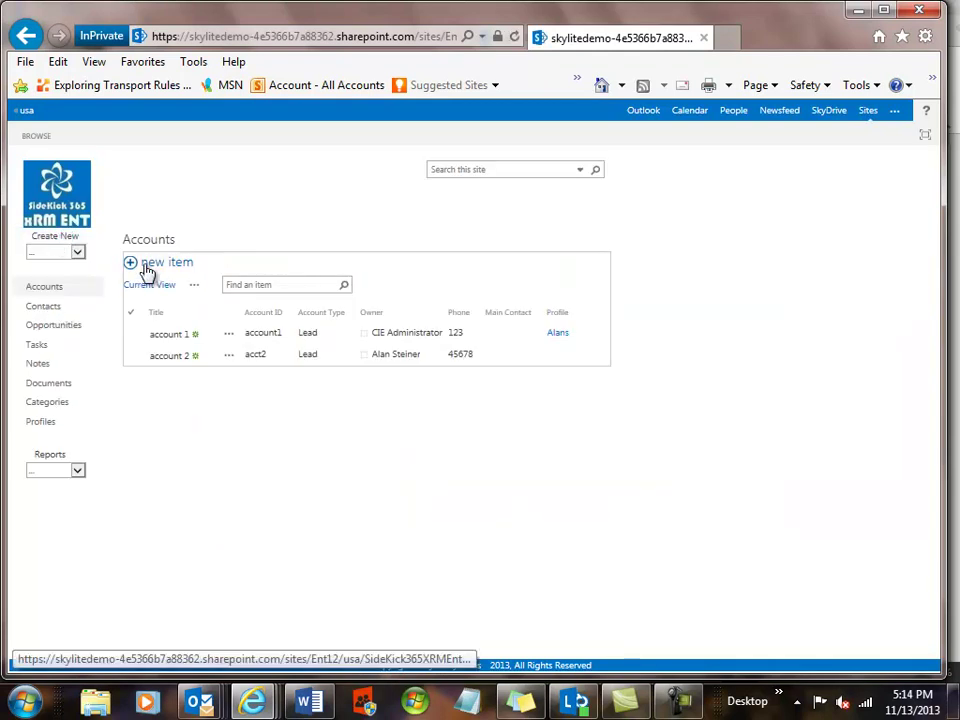
# Start a new account, click into the Name field, then abandon the form for the SideKick 365 home.
pyautogui.click(145, 270)
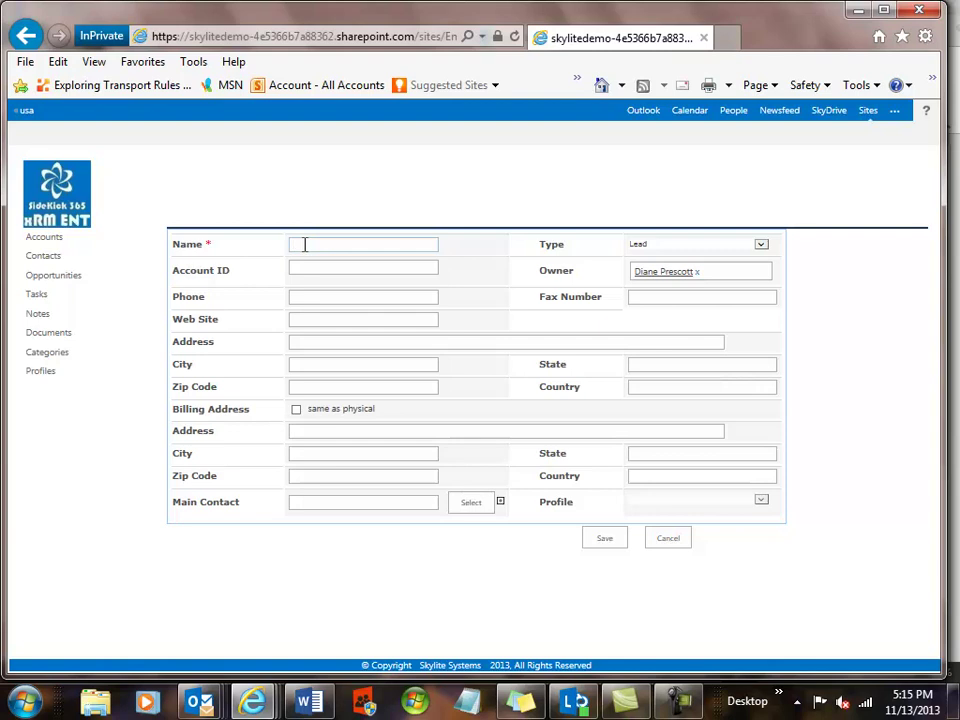
pyautogui.click(305, 244)
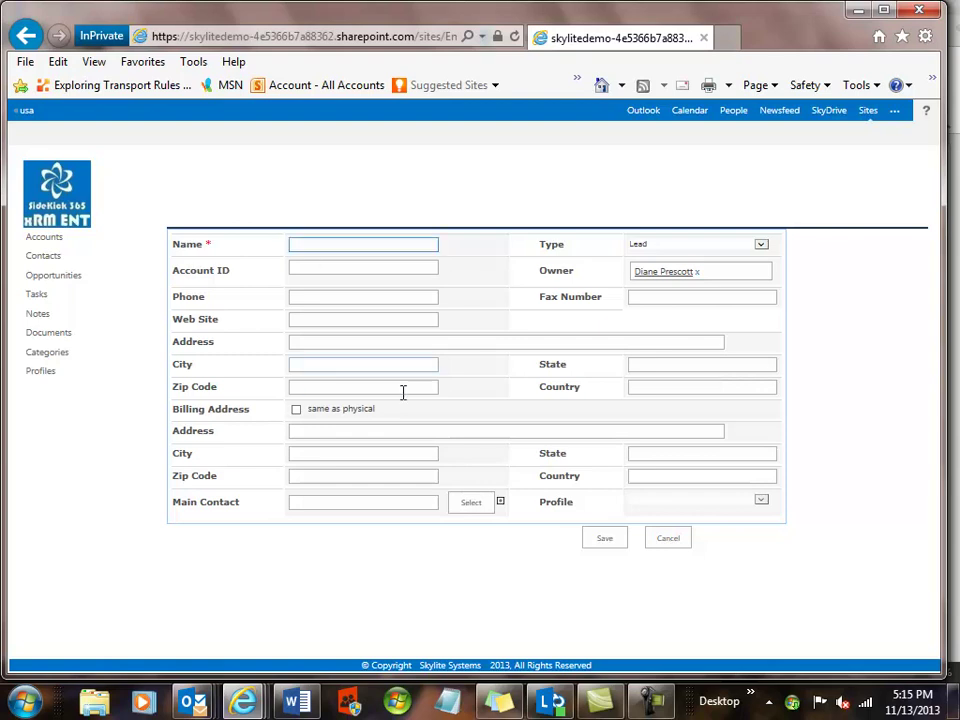
pyautogui.click(63, 204)
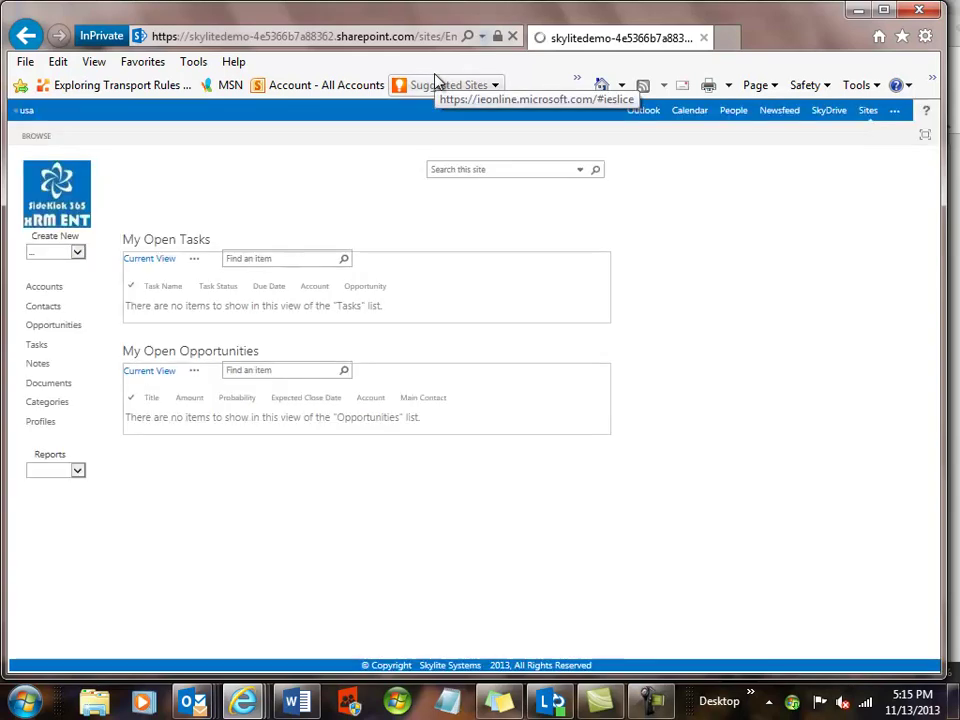
# Go to the usa site home and sign the restricted user out from the account menu.
pyautogui.click(26, 118)
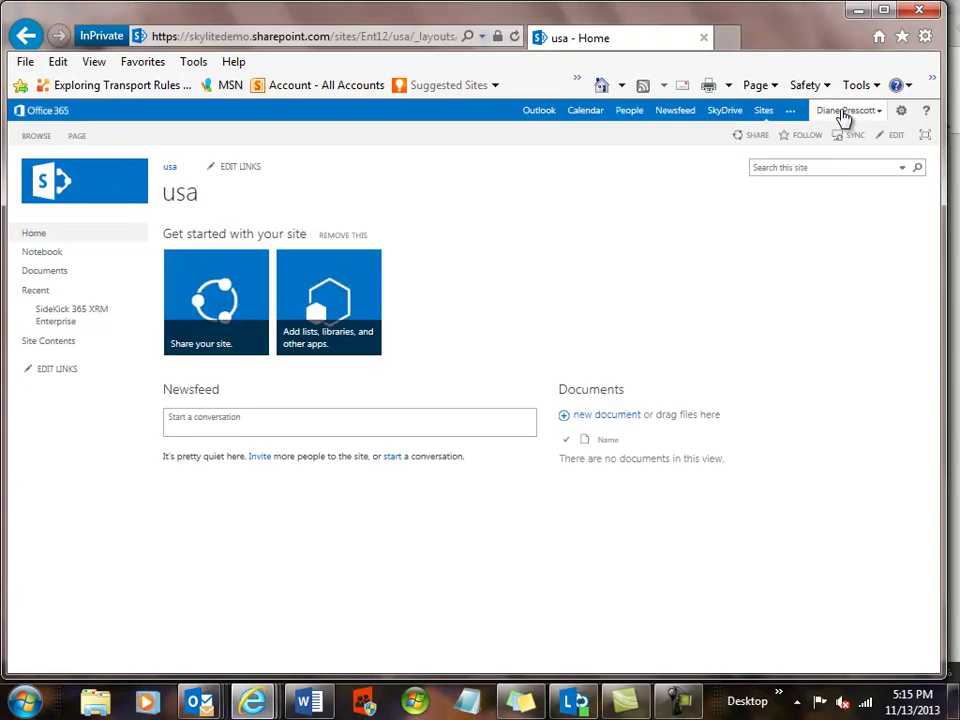
pyautogui.click(843, 114)
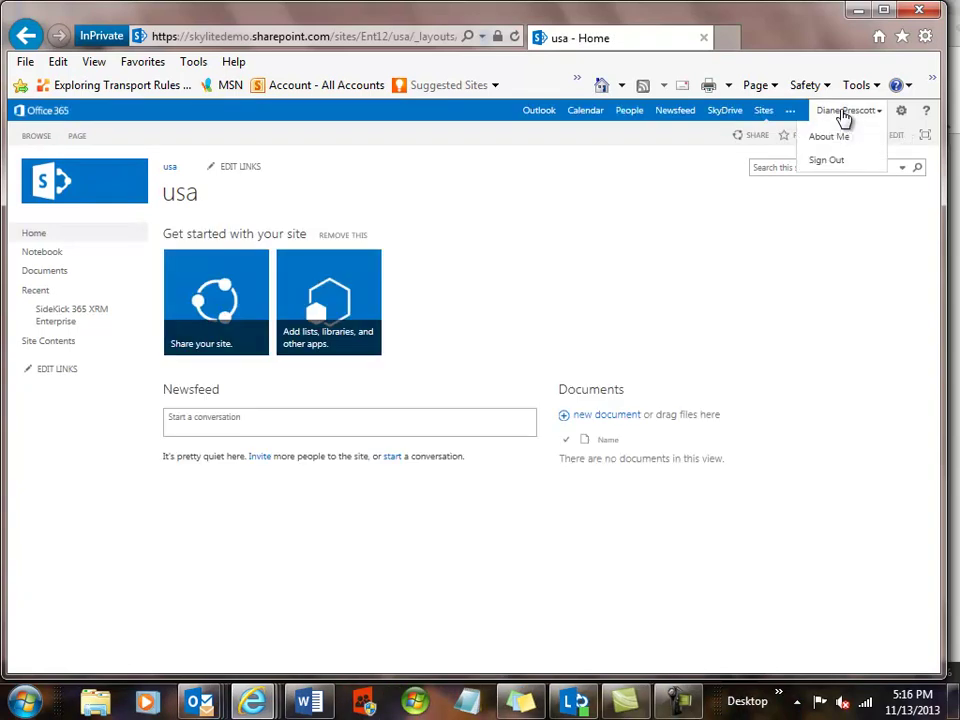
pyautogui.click(836, 168)
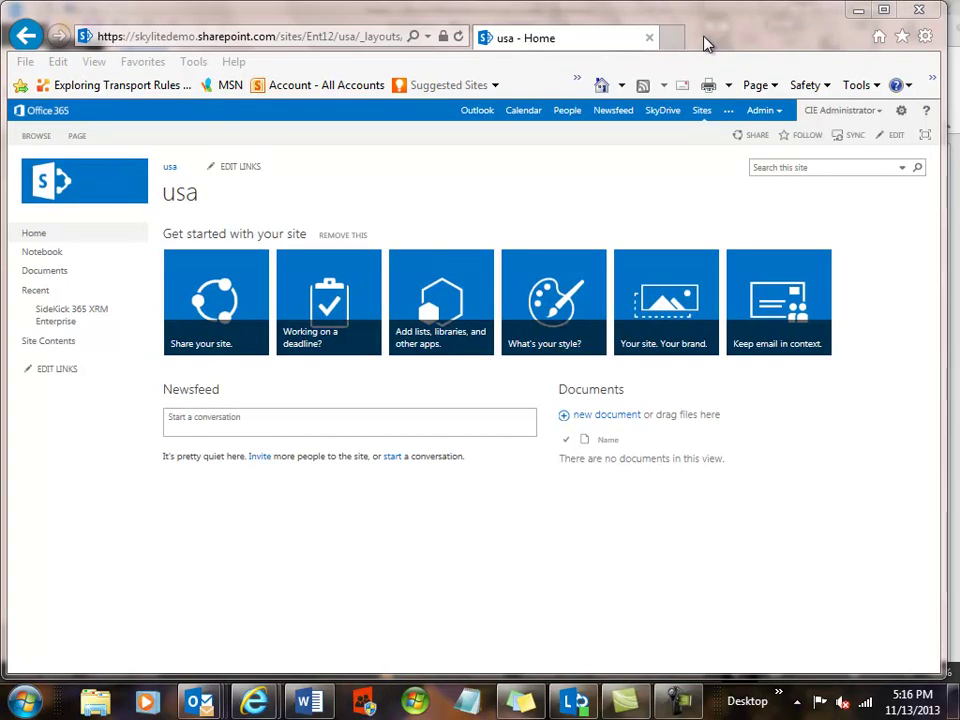
# Open an InPrivate Browsing window and load the pasted SharePoint site address.
pyautogui.click(923, 36)
pyautogui.moveTo(785, 122)
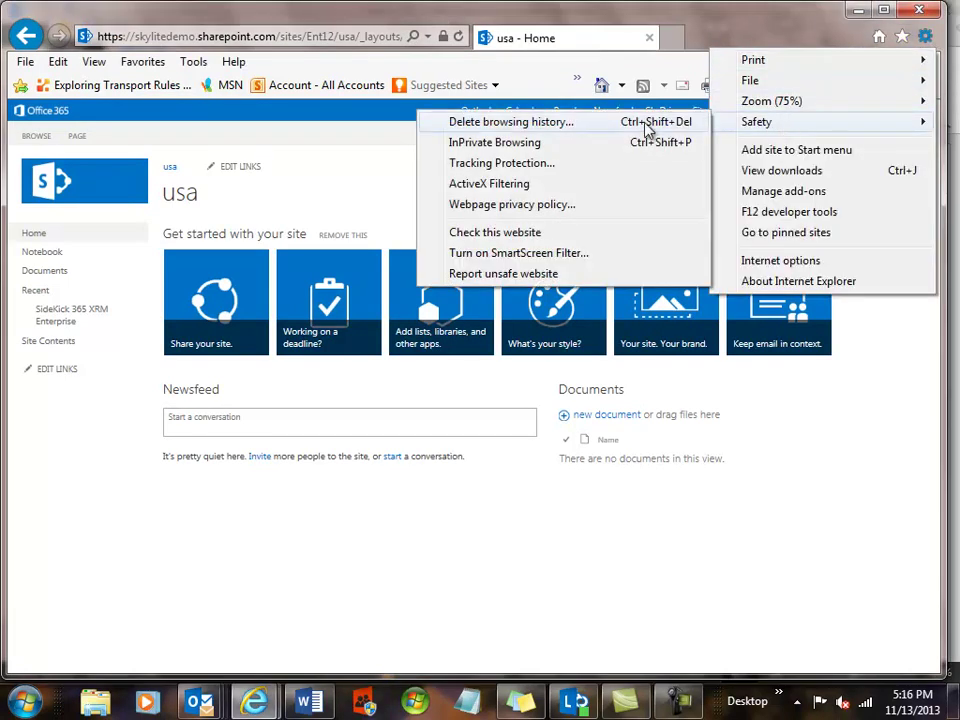
pyautogui.click(531, 143)
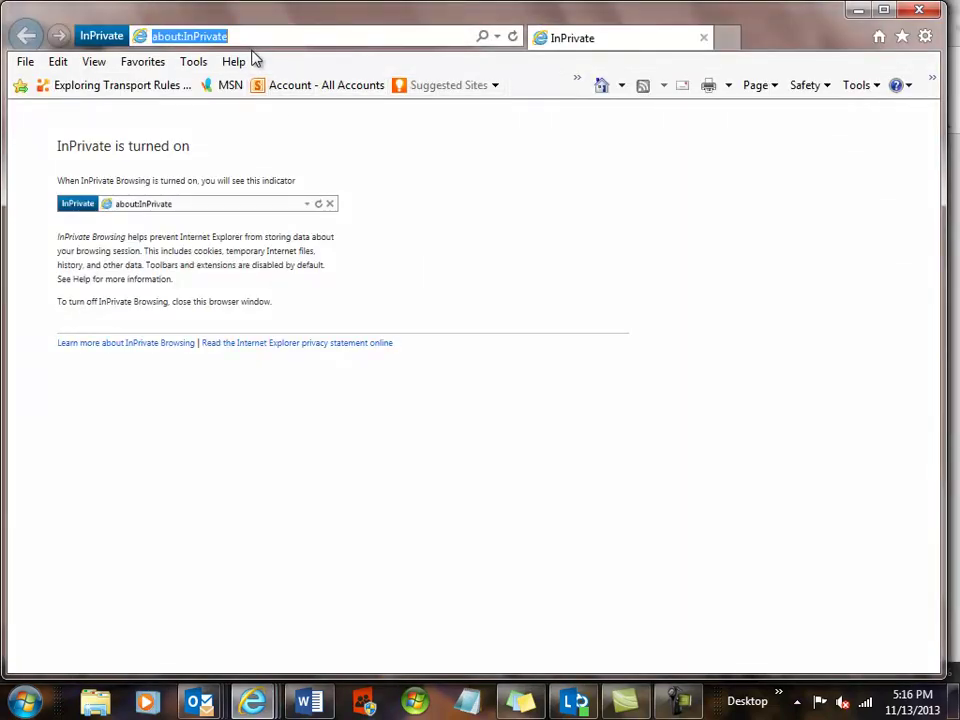
pyautogui.hotkey('ctrl', 'v')
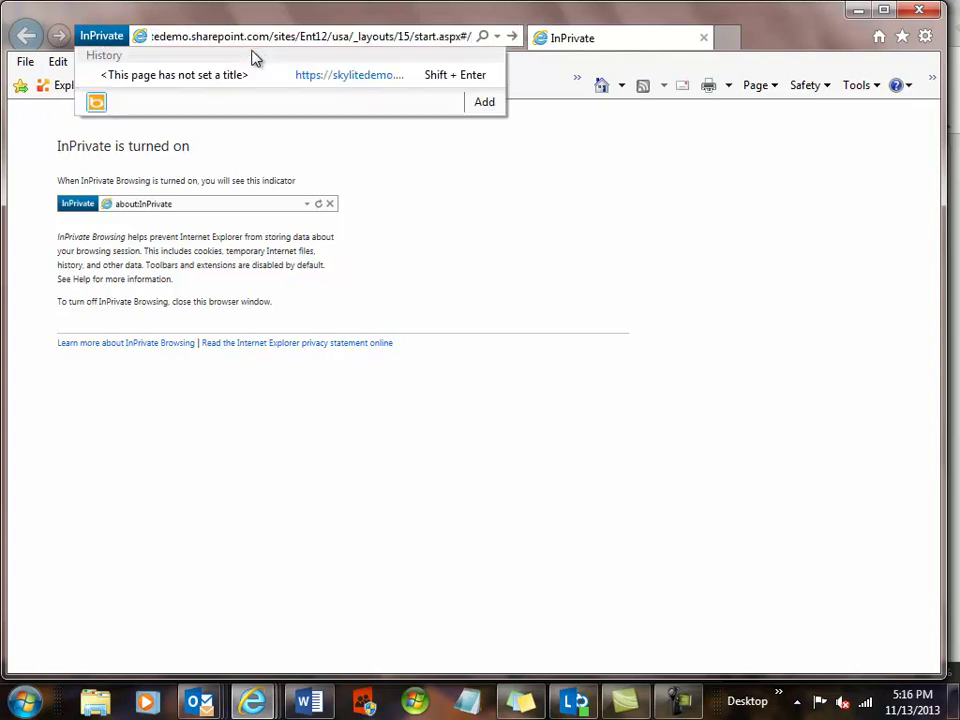
pyautogui.press('Return')
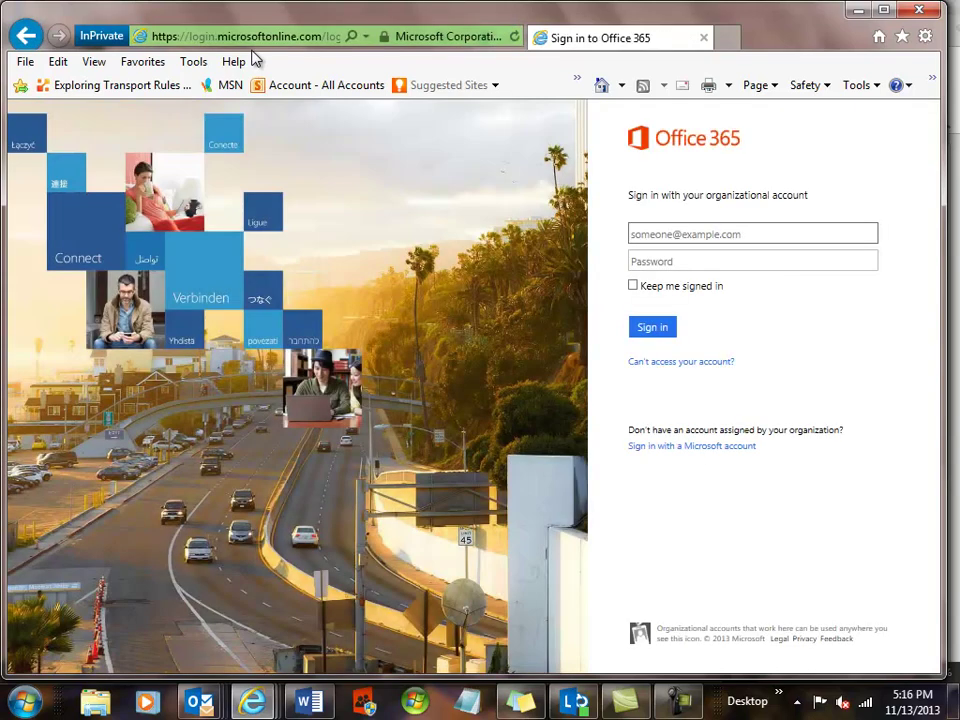
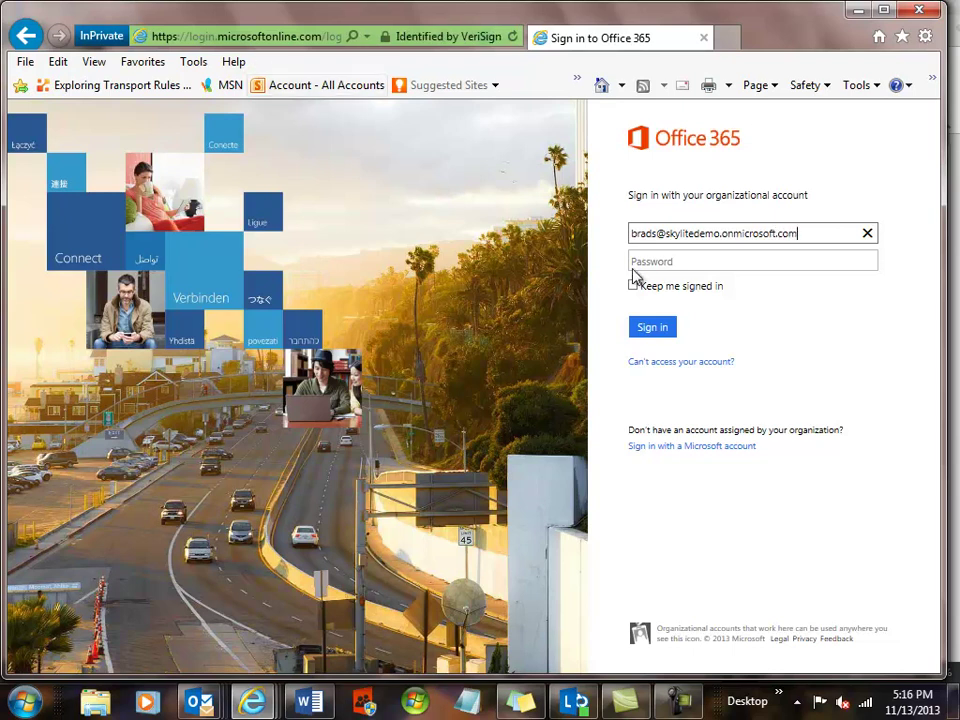
# Sign in to Office 365 with the second user's e-mail address and password.
pyautogui.click(678, 263)
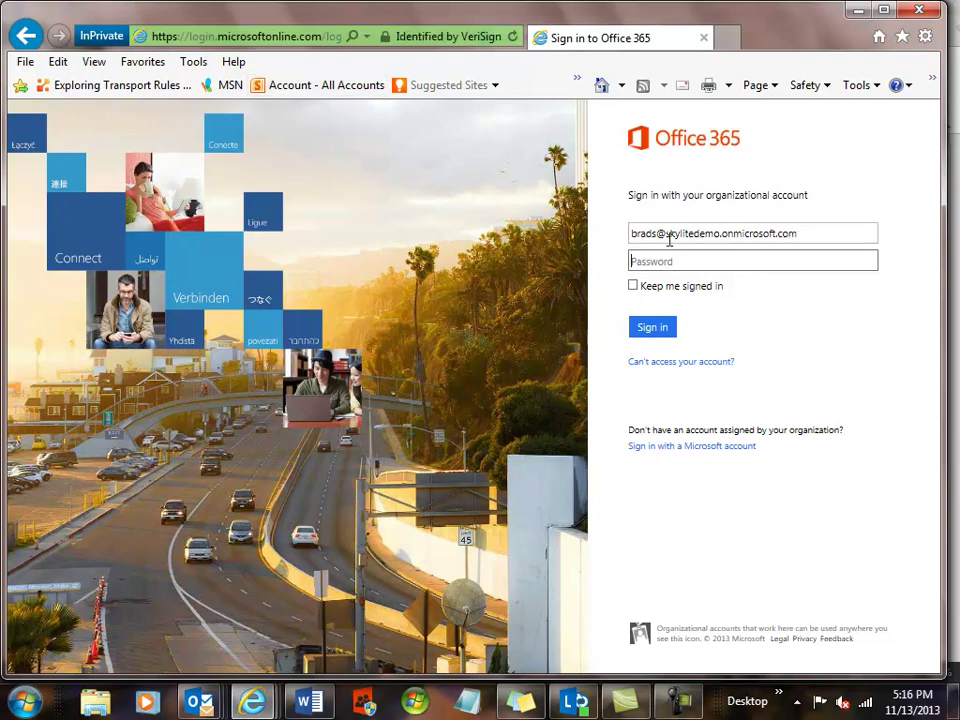
pyautogui.write('*********')
pyautogui.click(656, 329)
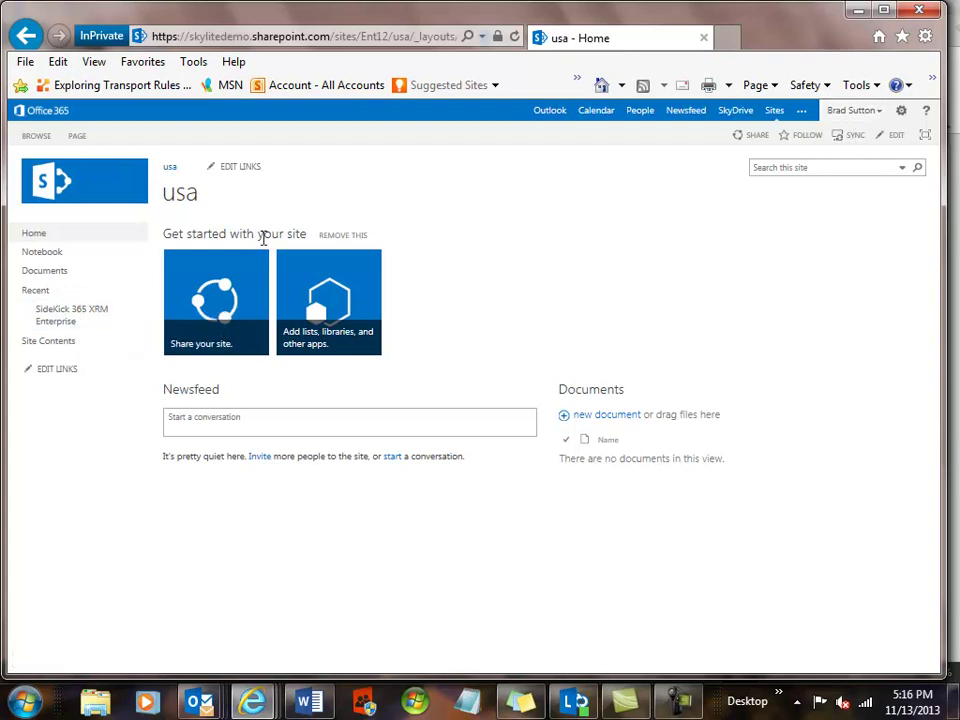
# Open SideKick 365 XRM Enterprise, go to Accounts, and open the account 2 record.
pyautogui.click(65, 314)
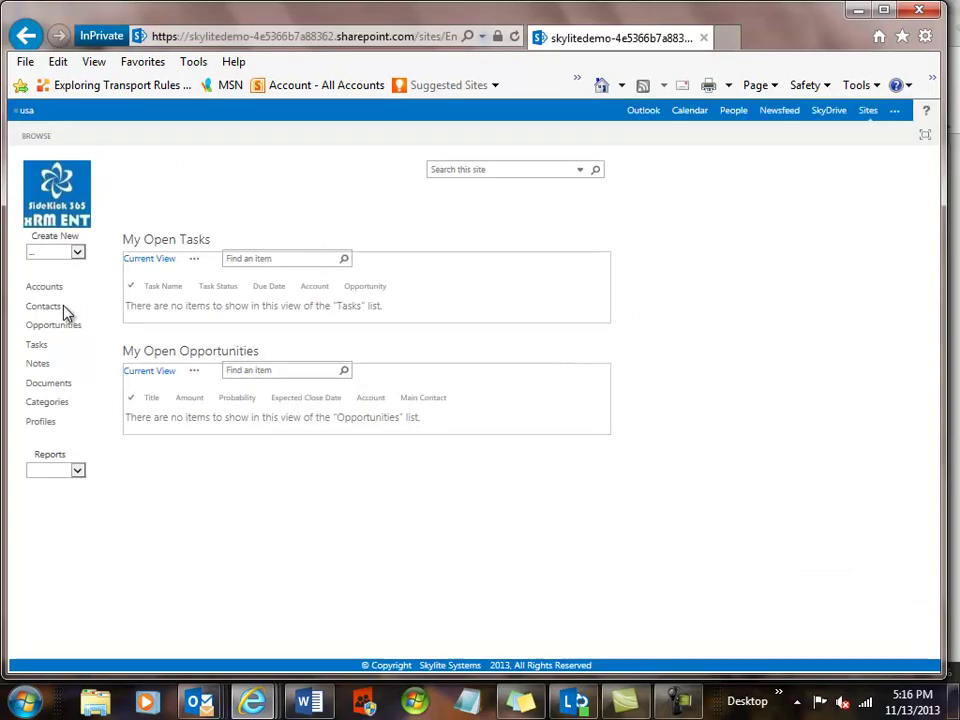
pyautogui.click(44, 290)
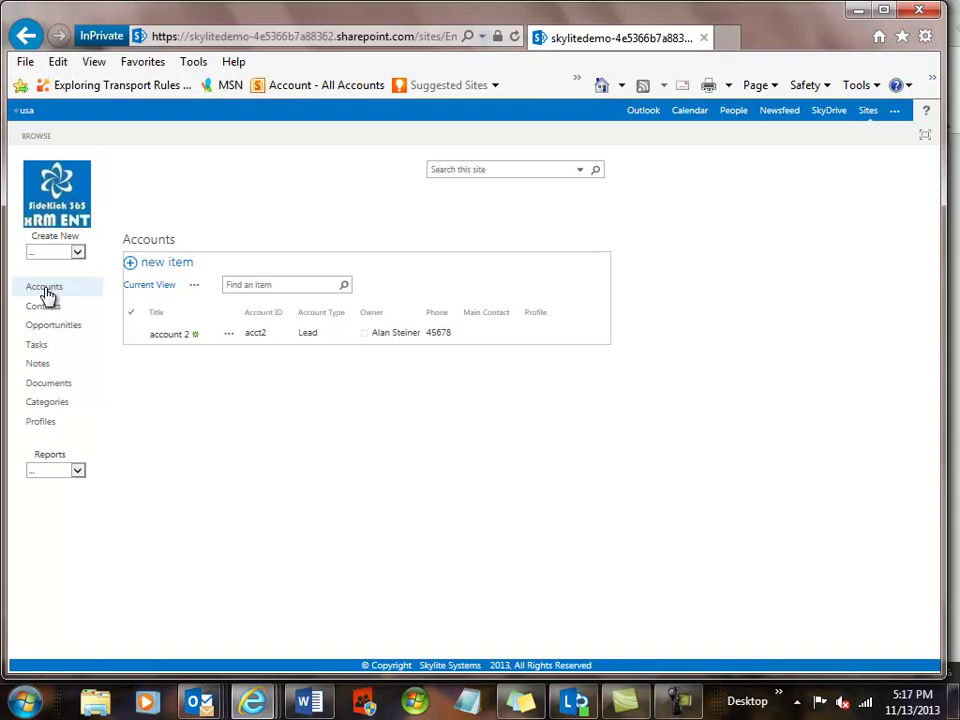
pyautogui.click(156, 338)
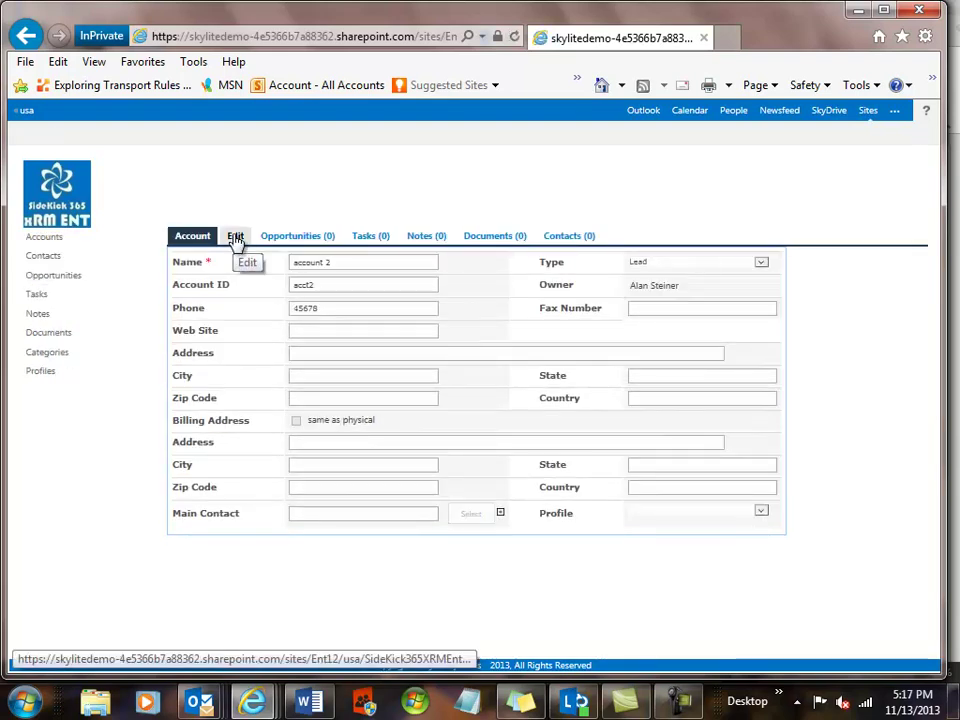
# Edit account 2's phone to 456789, check the Profile dropdown, save, and return to Accounts.
pyautogui.click(235, 238)
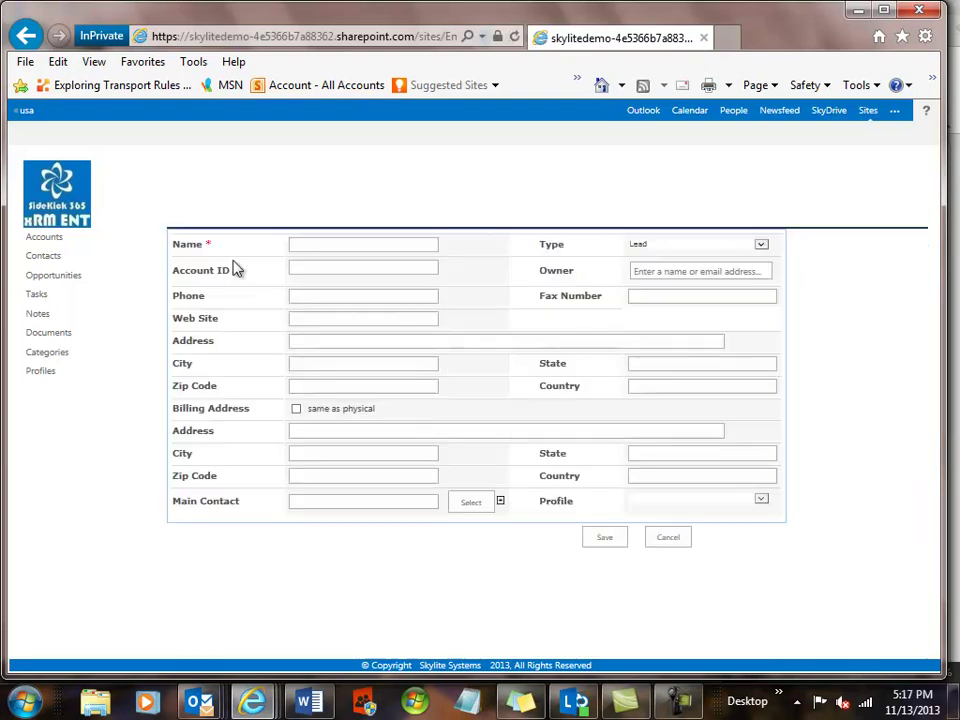
pyautogui.click(333, 301)
pyautogui.write('9')
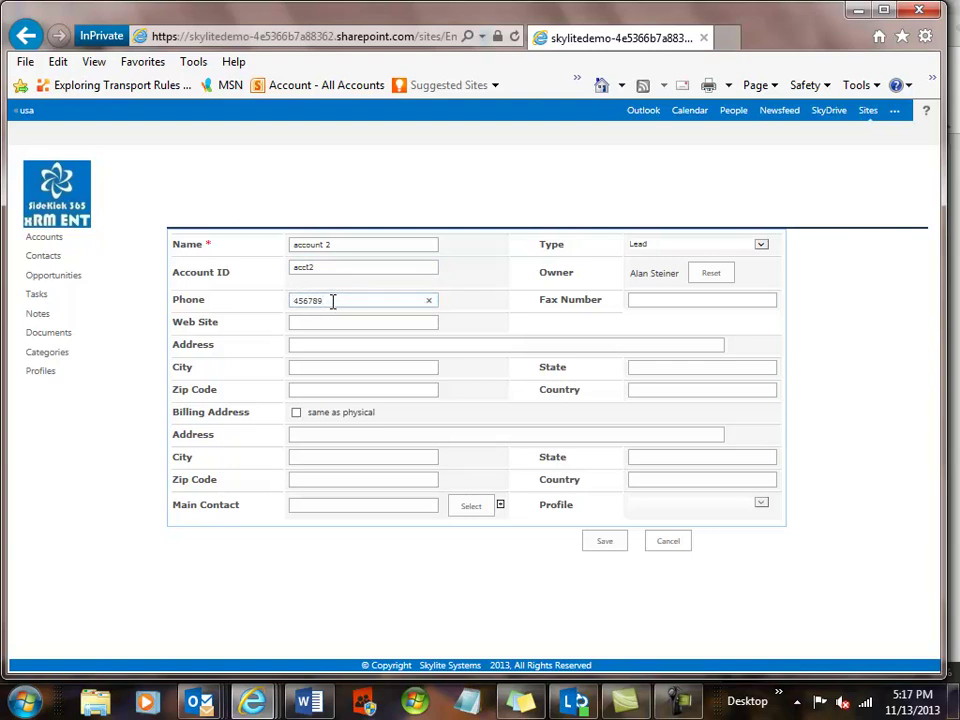
pyautogui.click(761, 507)
pyautogui.click(611, 549)
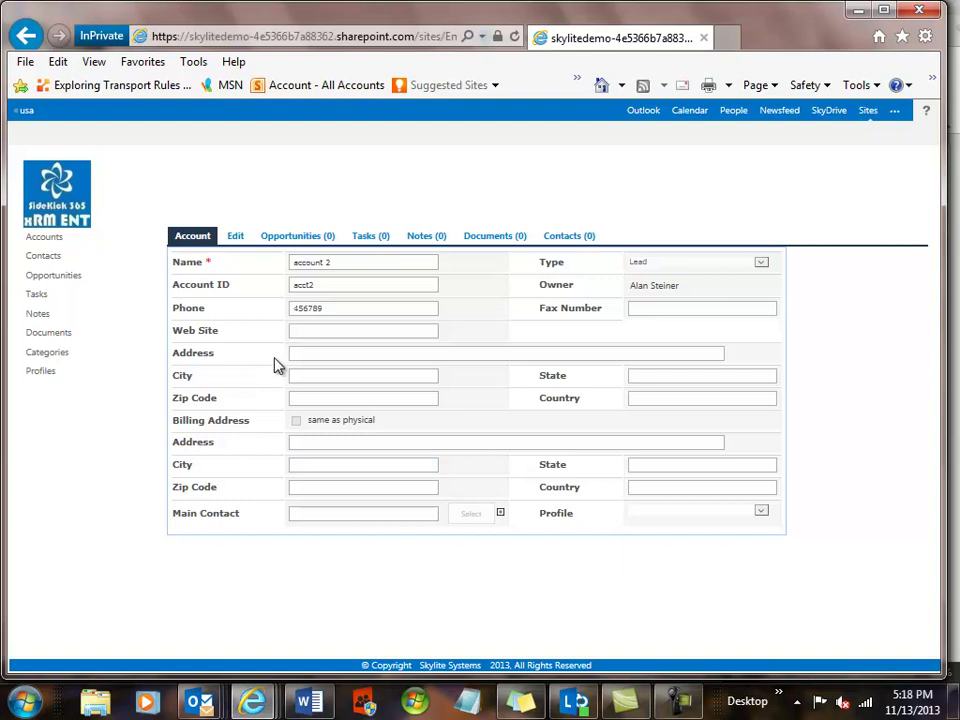
pyautogui.click(31, 244)
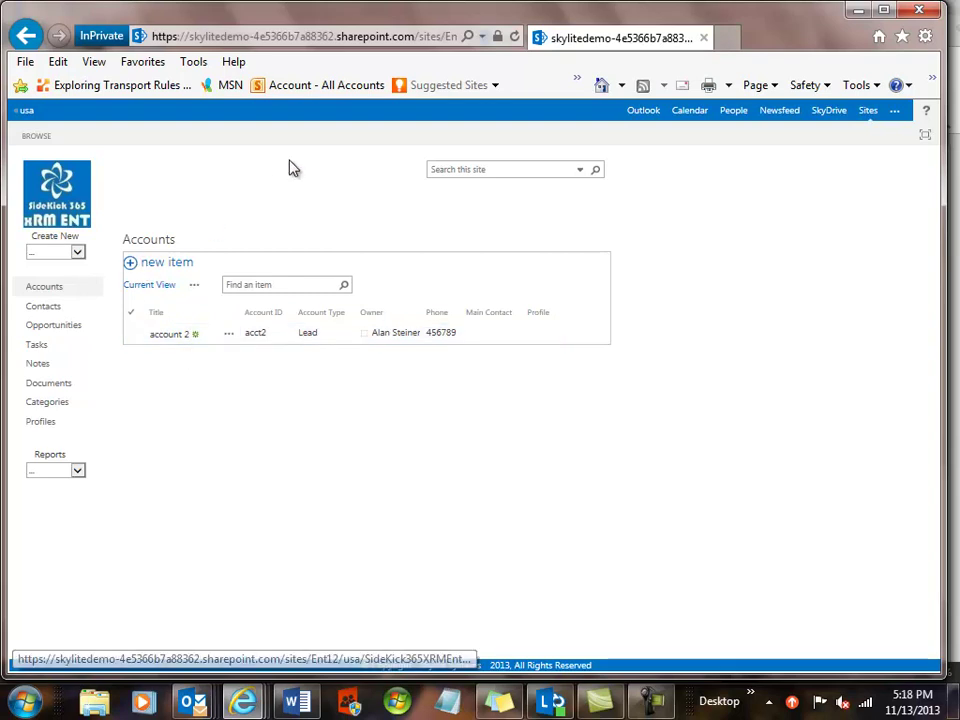
# Go back to the usa site home page from the Accounts list.
pyautogui.click(29, 111)
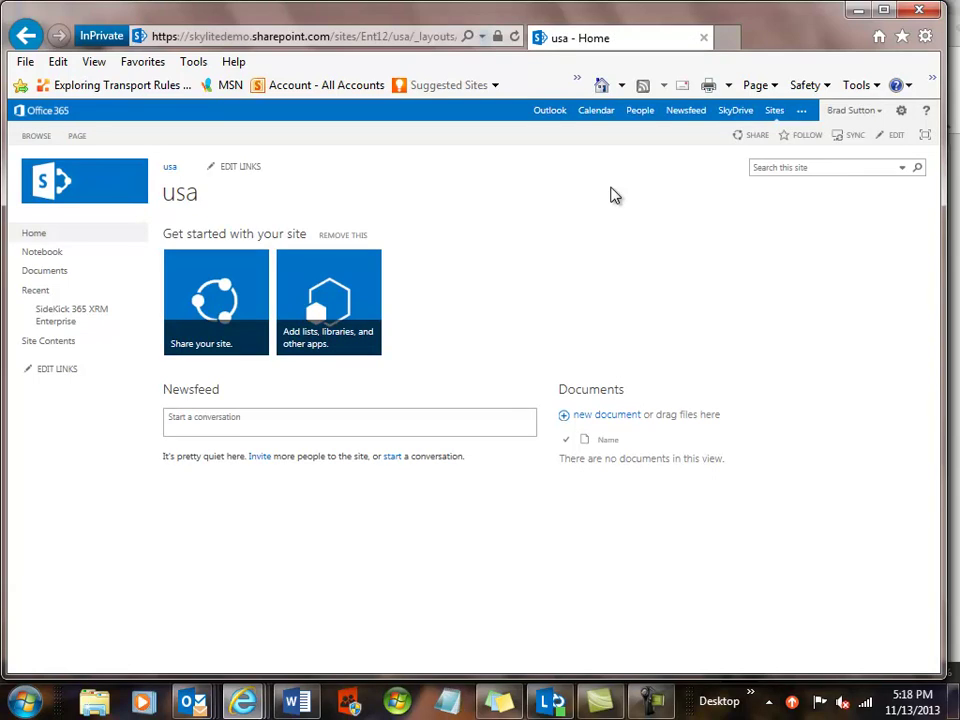
# Sign out, then open an InPrivate window and load the pasted usa site address.
pyautogui.click(862, 114)
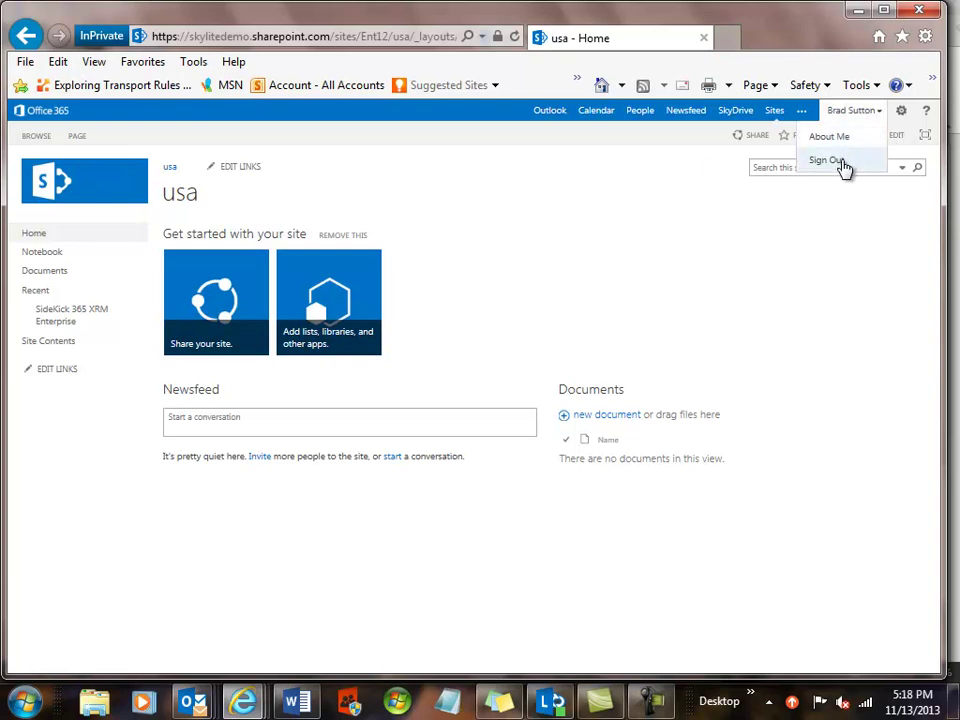
pyautogui.click(843, 163)
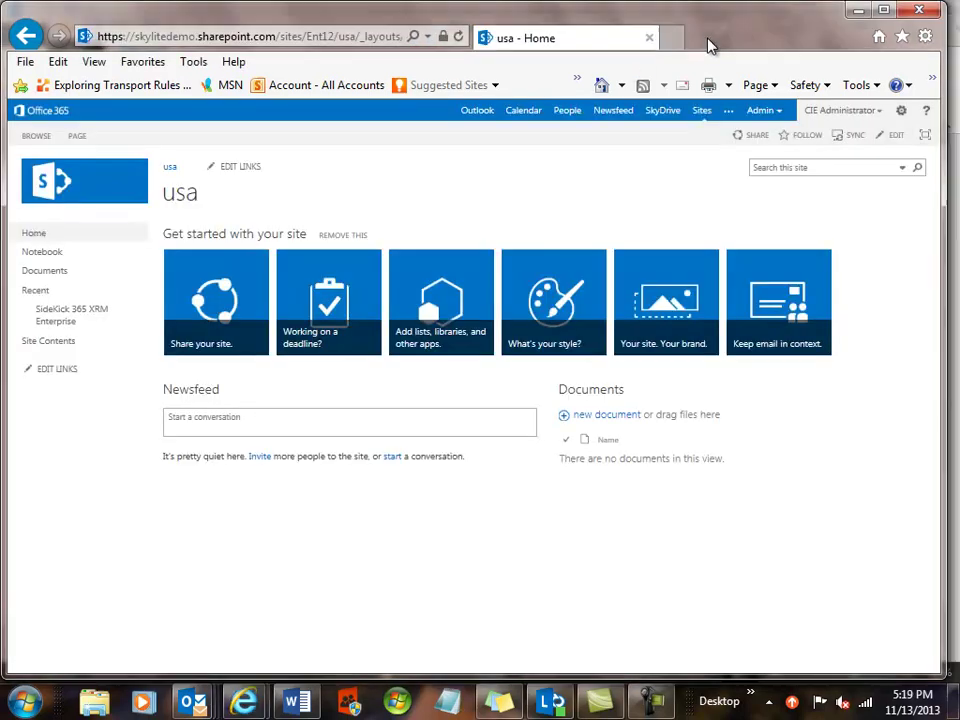
pyautogui.click(925, 37)
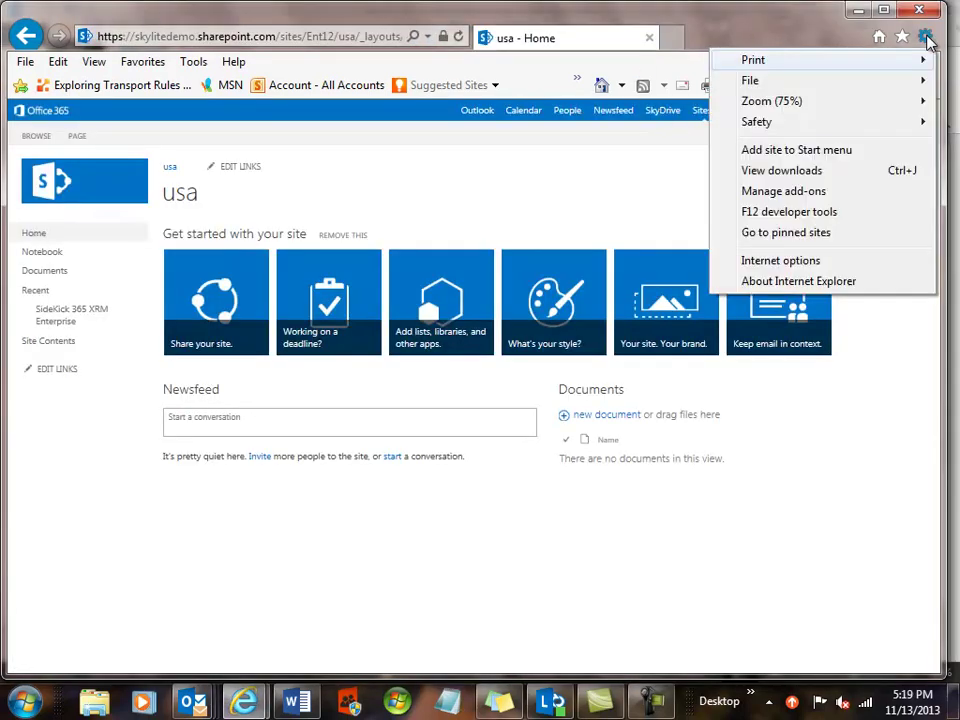
pyautogui.moveTo(764, 129)
pyautogui.click(510, 153)
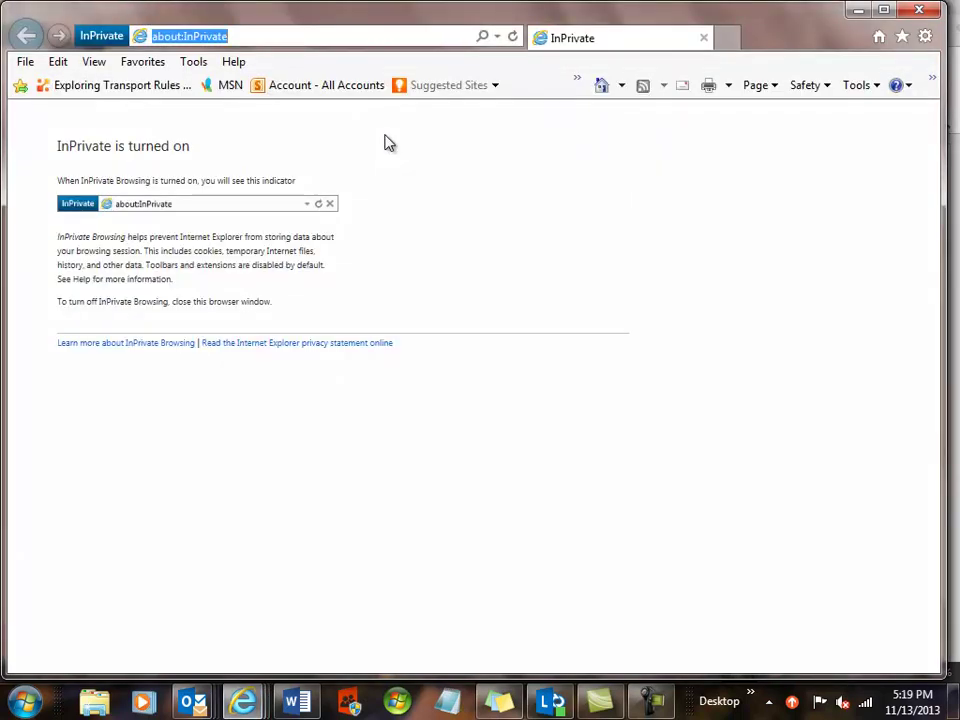
pyautogui.hotkey('ctrl', 'v')
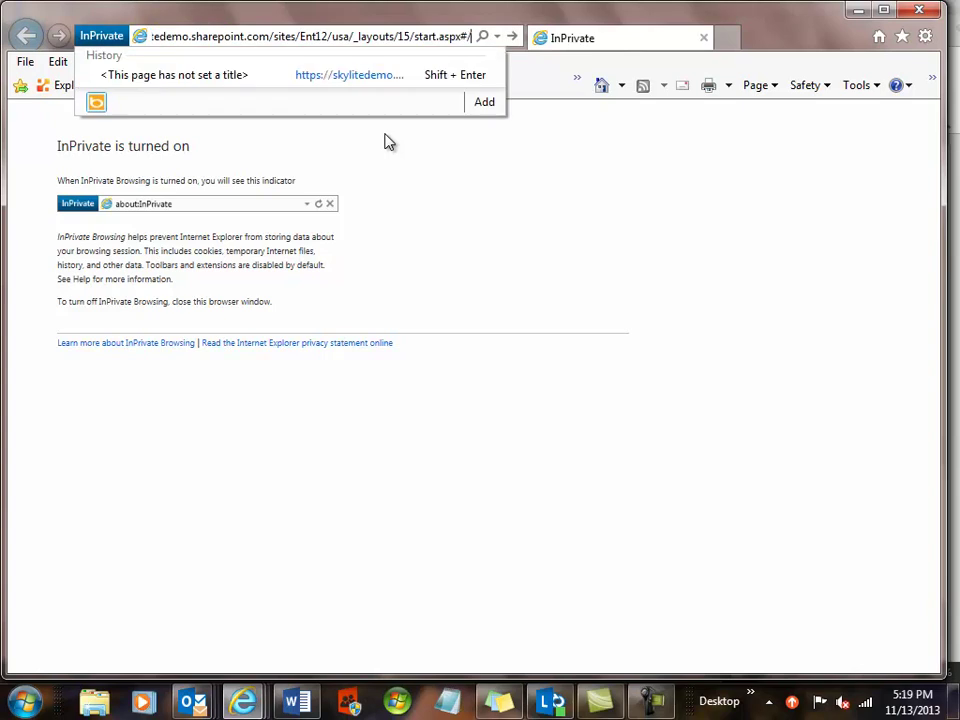
pyautogui.press('Return')
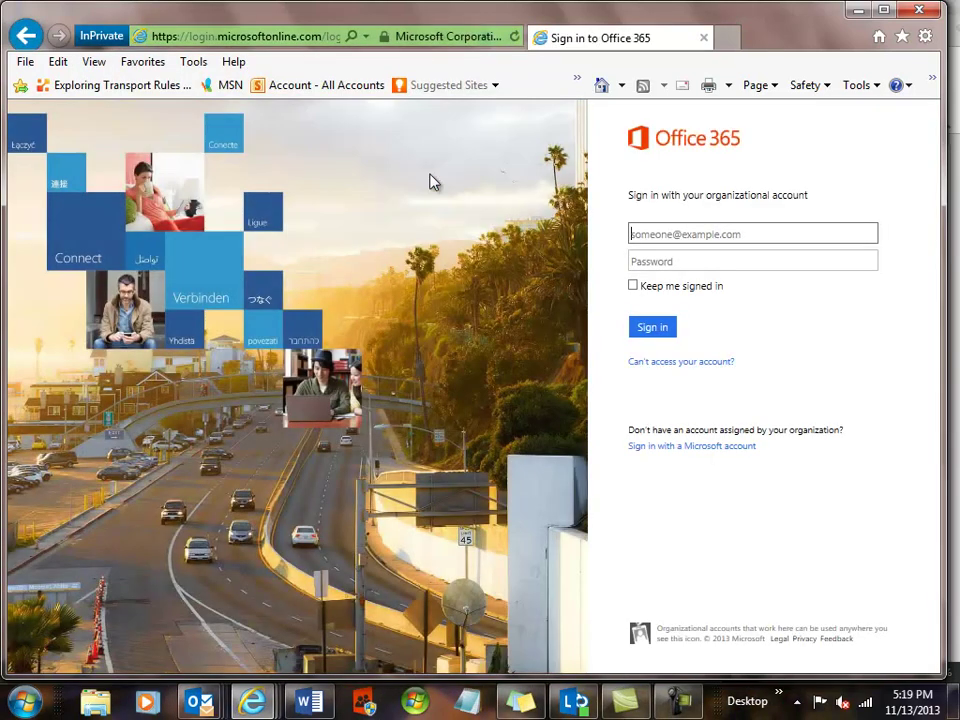
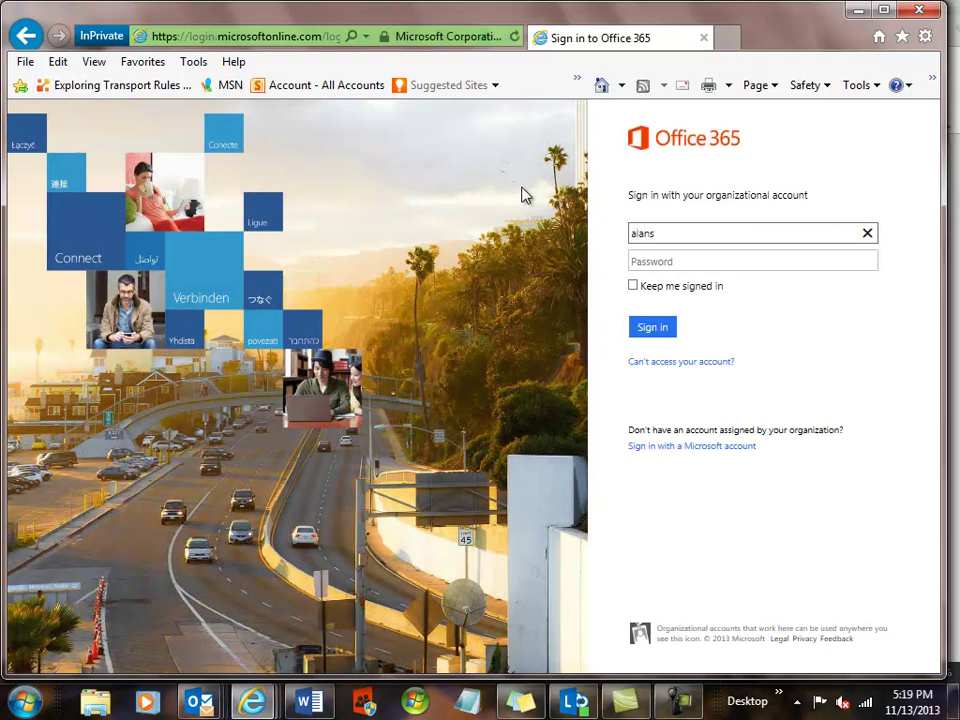
# Sign in with the other user's e-mail address and password.
pyautogui.press('Tab')
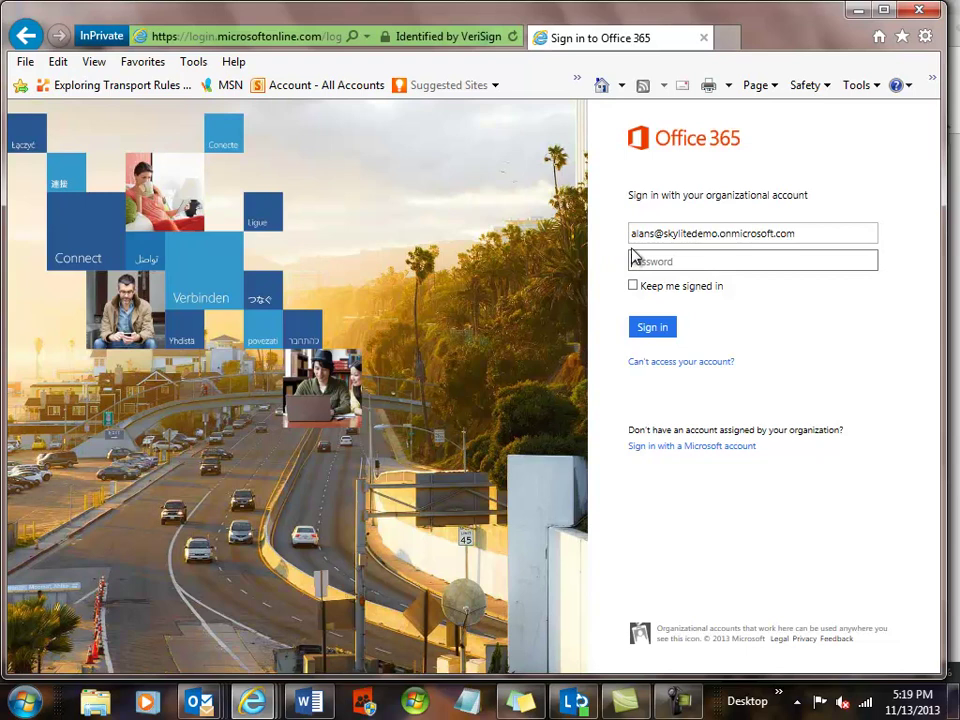
pyautogui.write('*********')
pyautogui.click(651, 328)
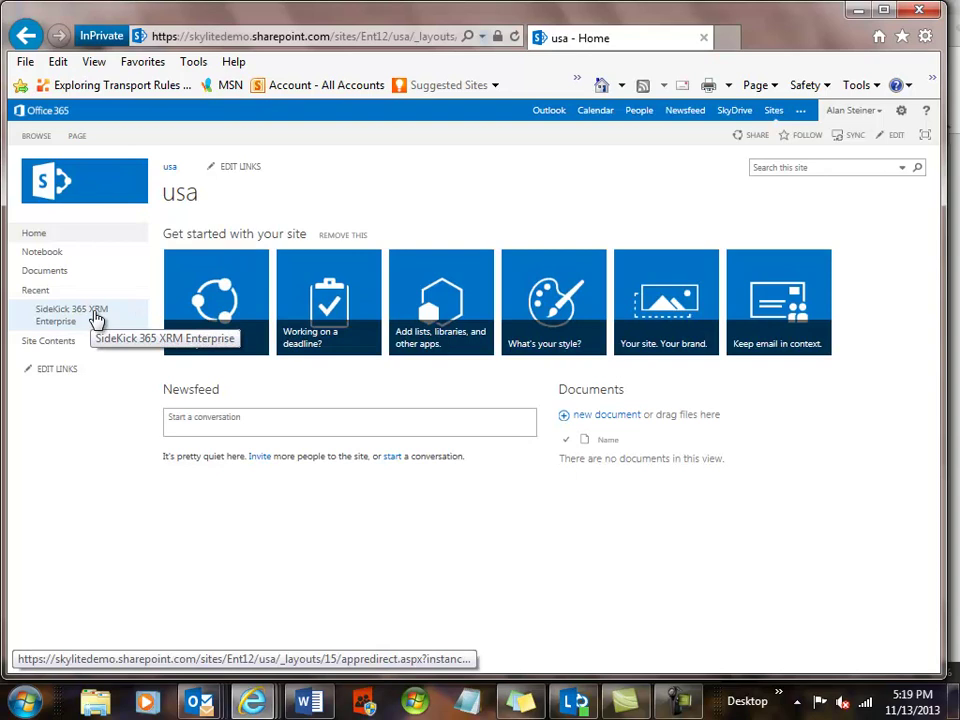
# Open SideKick 365 XRM, view the profile's read and edit groups in Profiles, then go back.
pyautogui.click(95, 317)
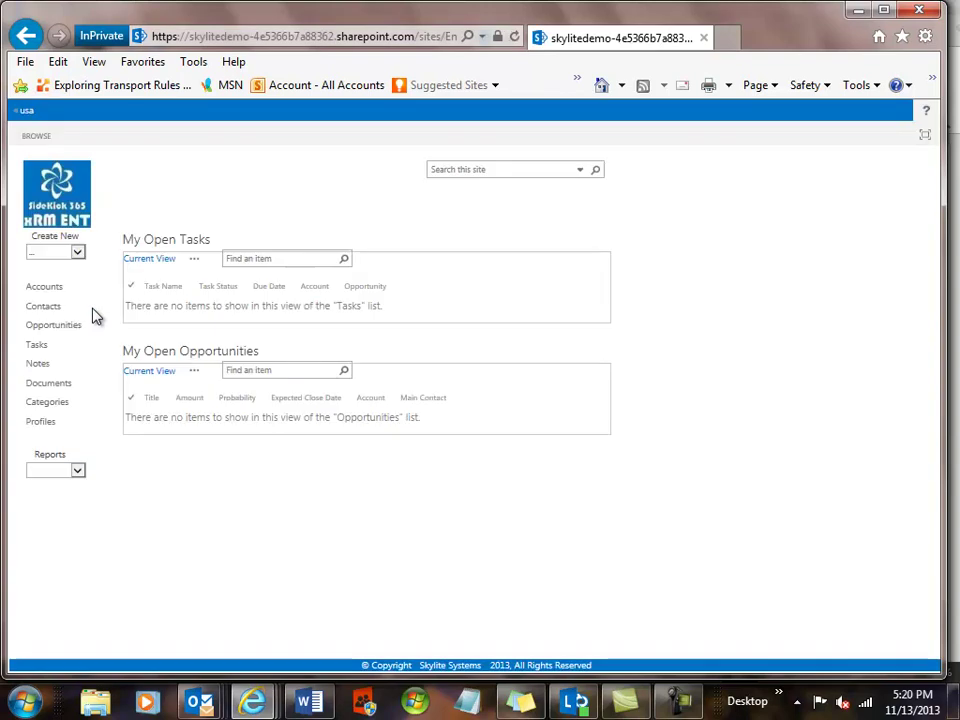
pyautogui.click(44, 428)
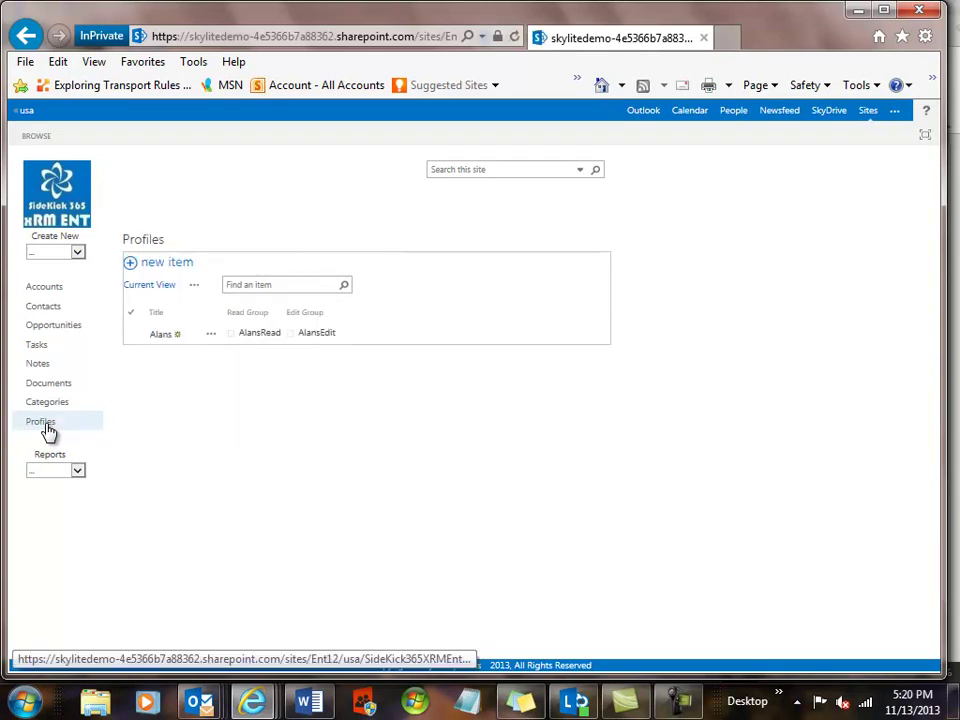
pyautogui.click(161, 336)
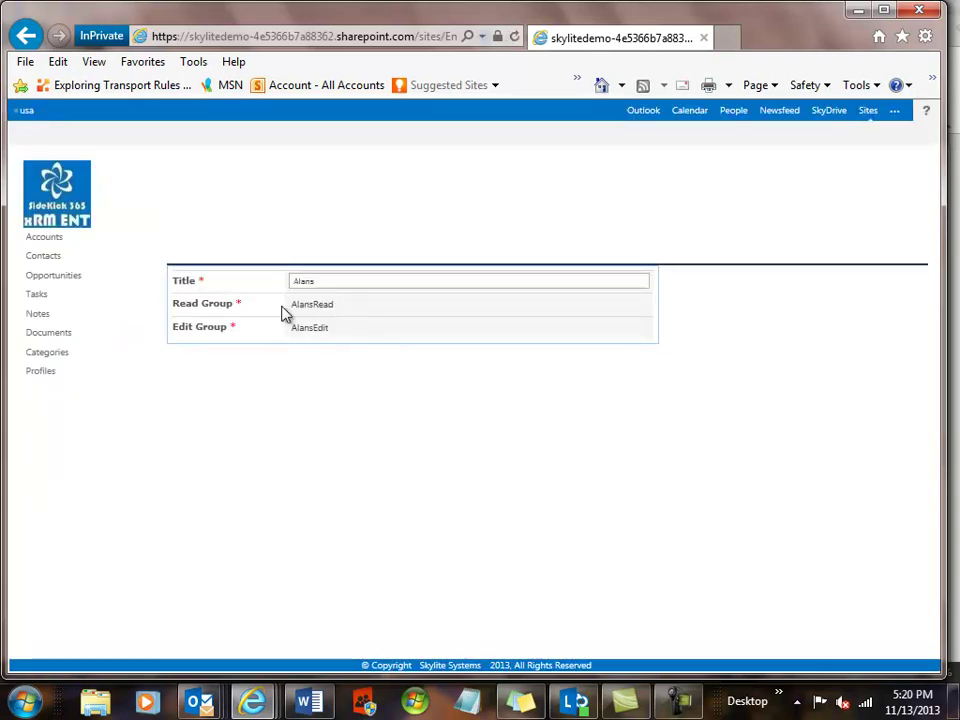
pyautogui.click(27, 36)
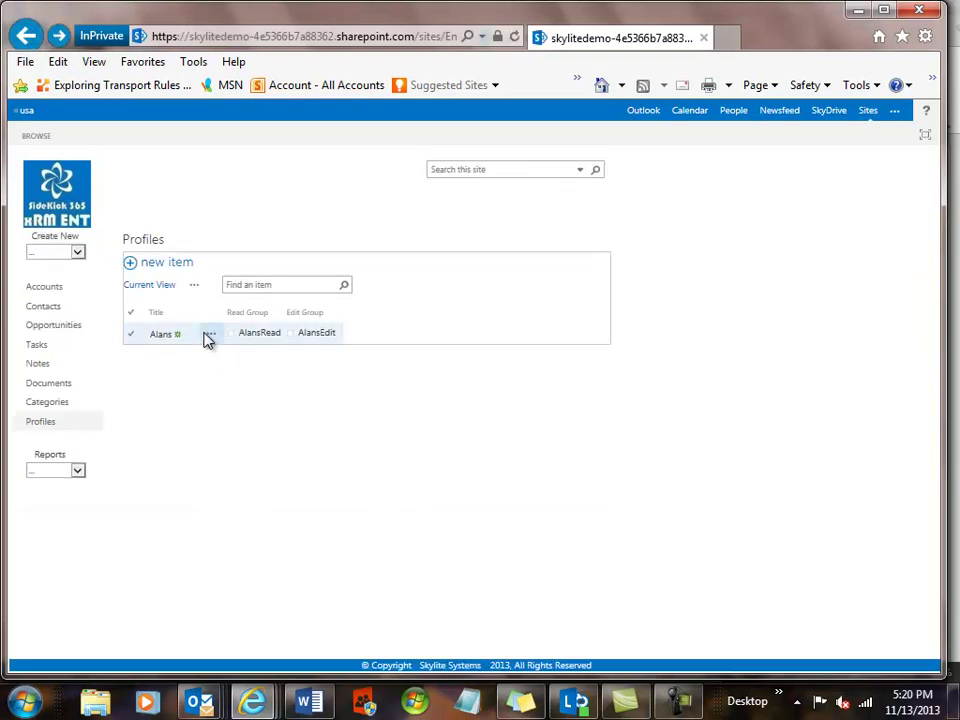
# Open the profile's edit form via Edit Item, leave without saving, and open Accounts.
pyautogui.click(211, 338)
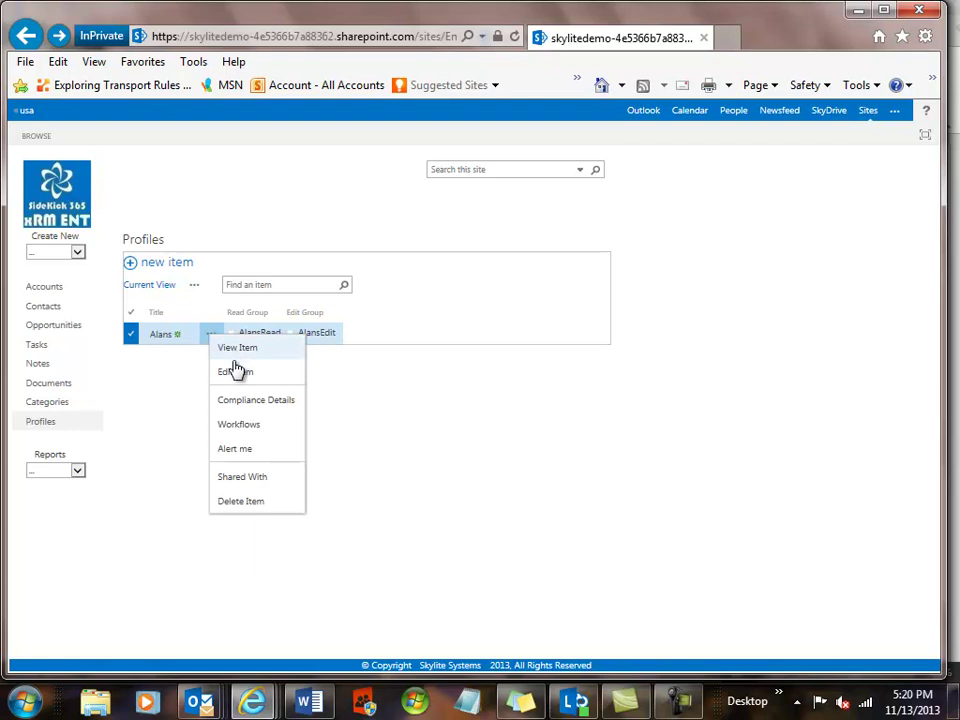
pyautogui.click(235, 372)
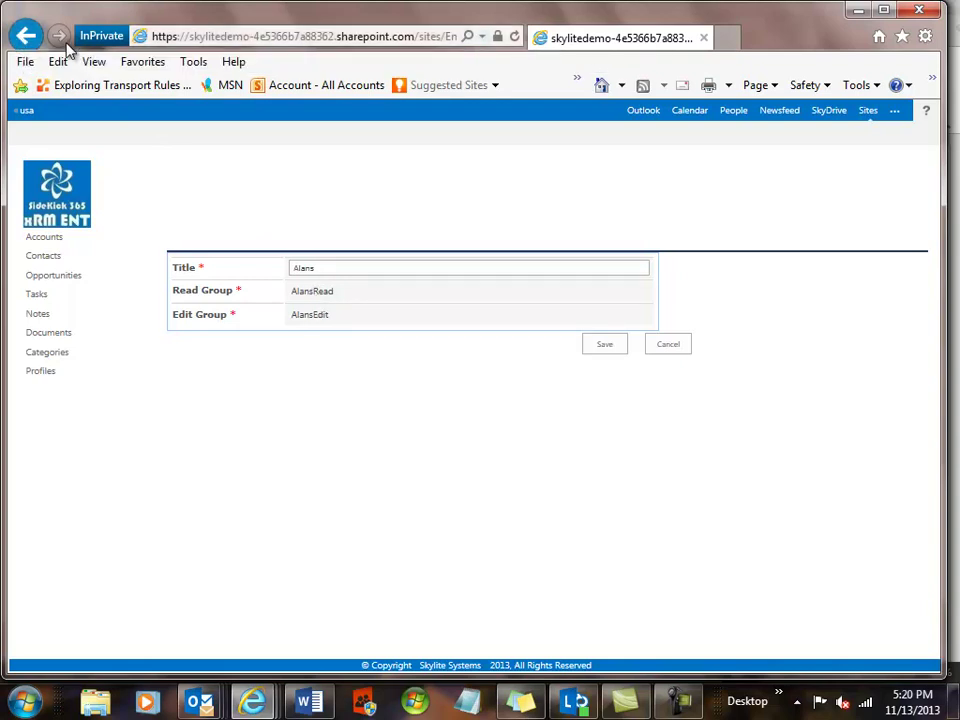
pyautogui.click(27, 37)
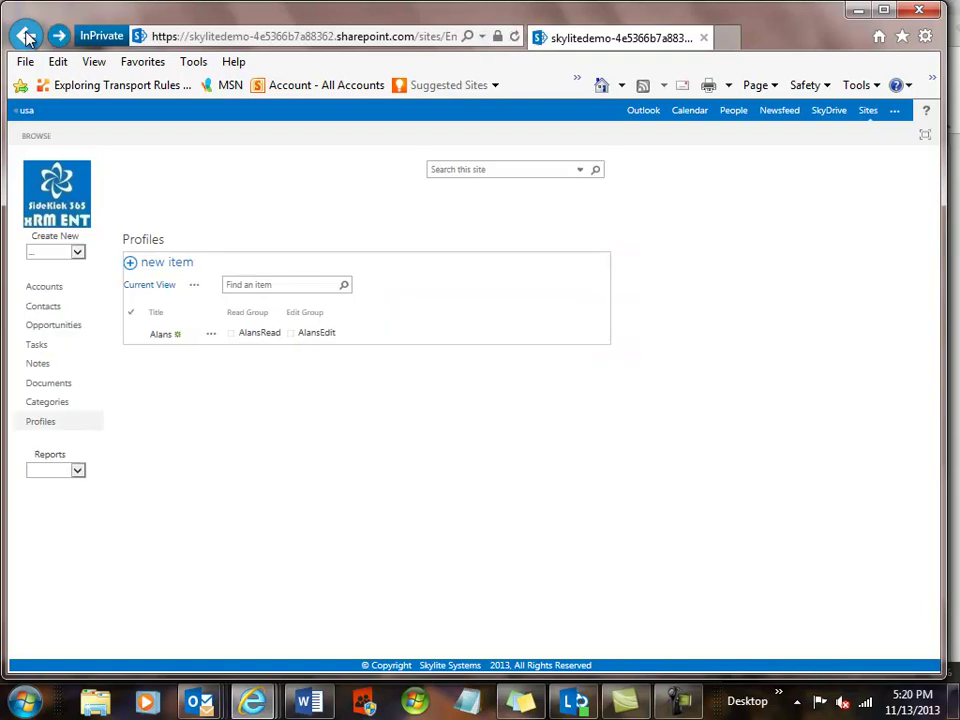
pyautogui.click(50, 292)
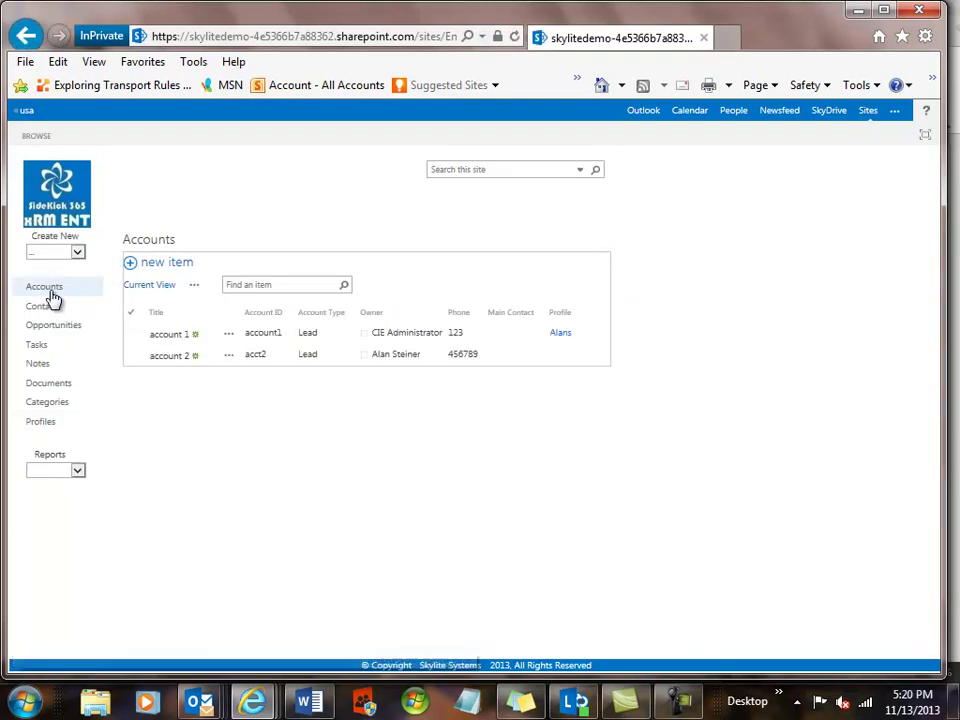
# Edit account 2, choose the current user's profile in the Profile dropdown, save, and go home.
pyautogui.click(172, 363)
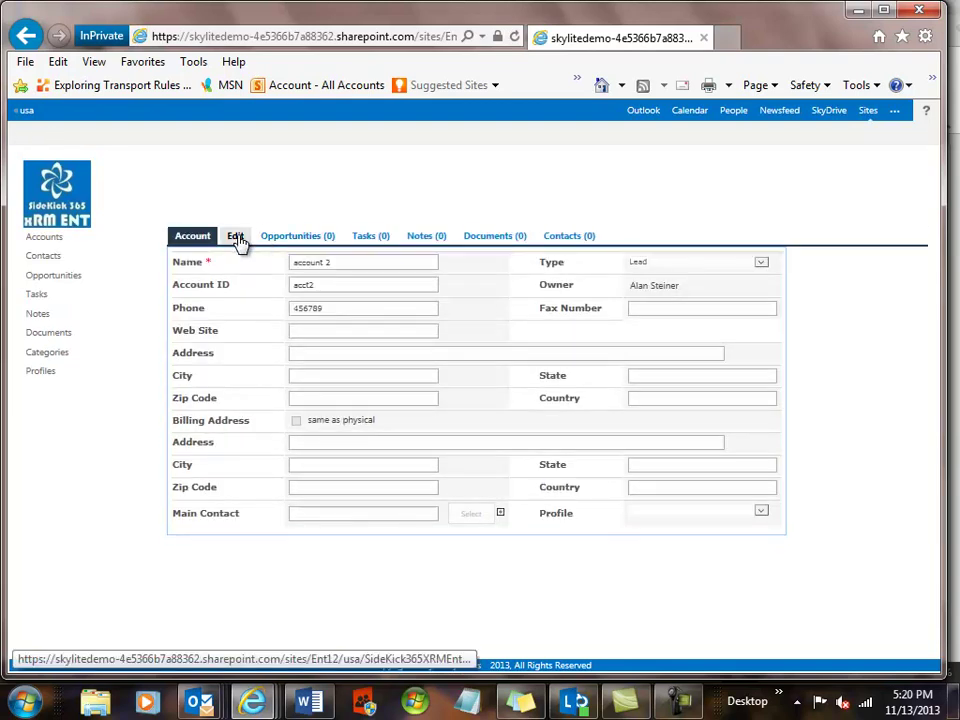
pyautogui.click(236, 238)
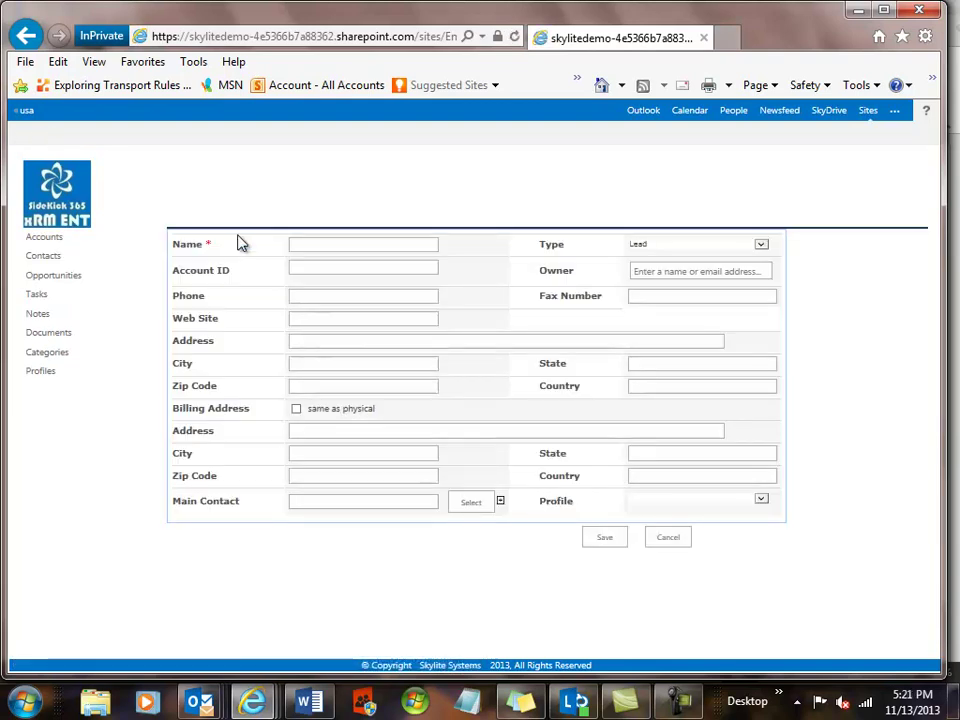
pyautogui.click(761, 507)
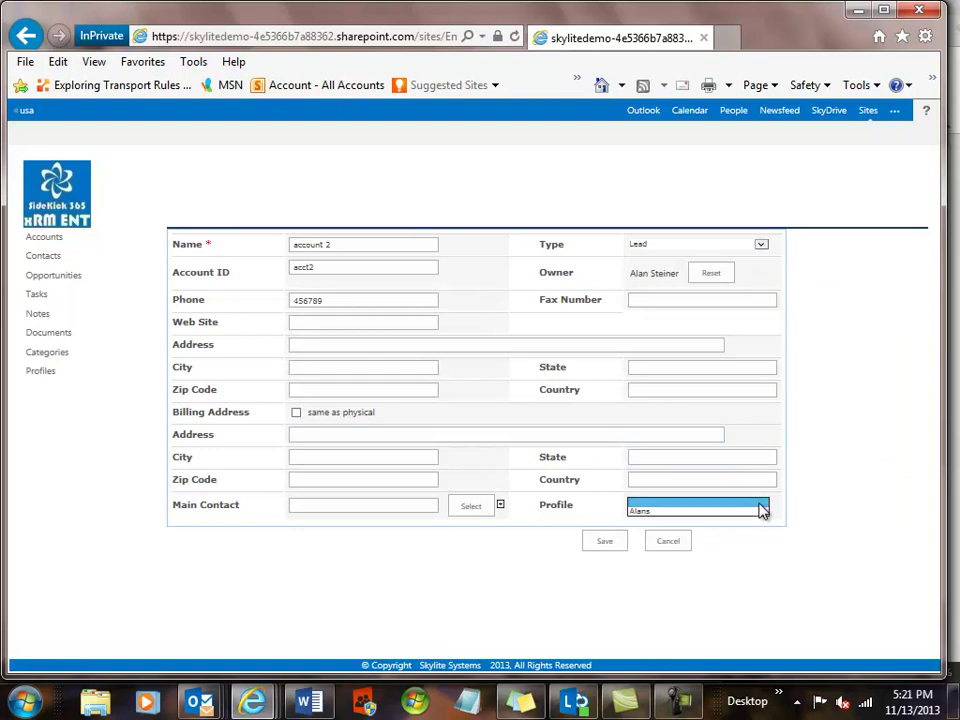
pyautogui.click(672, 512)
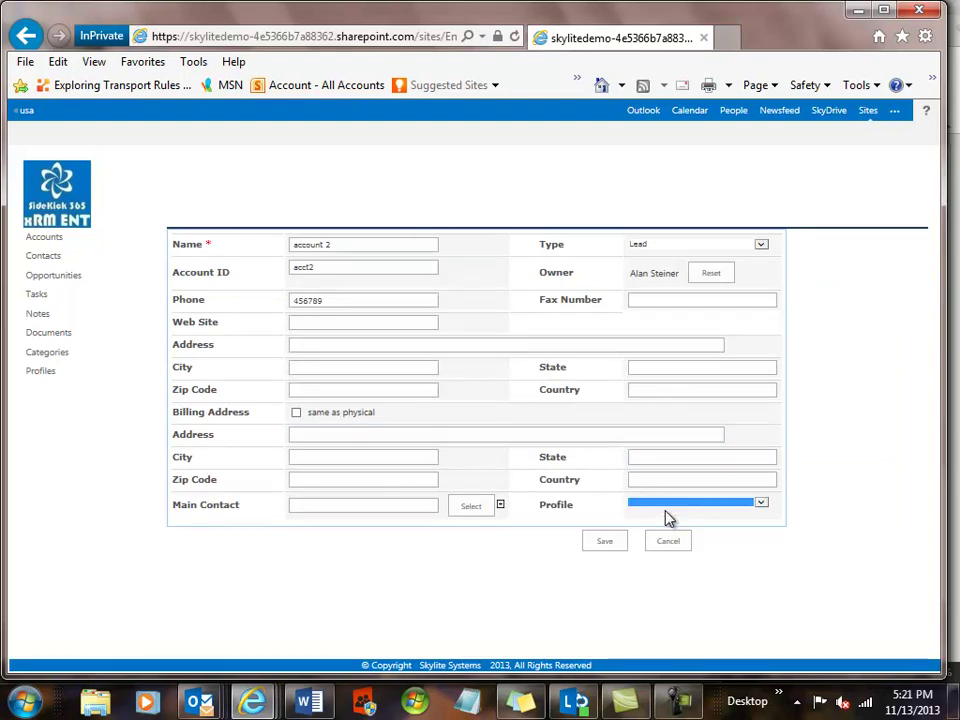
pyautogui.click(604, 542)
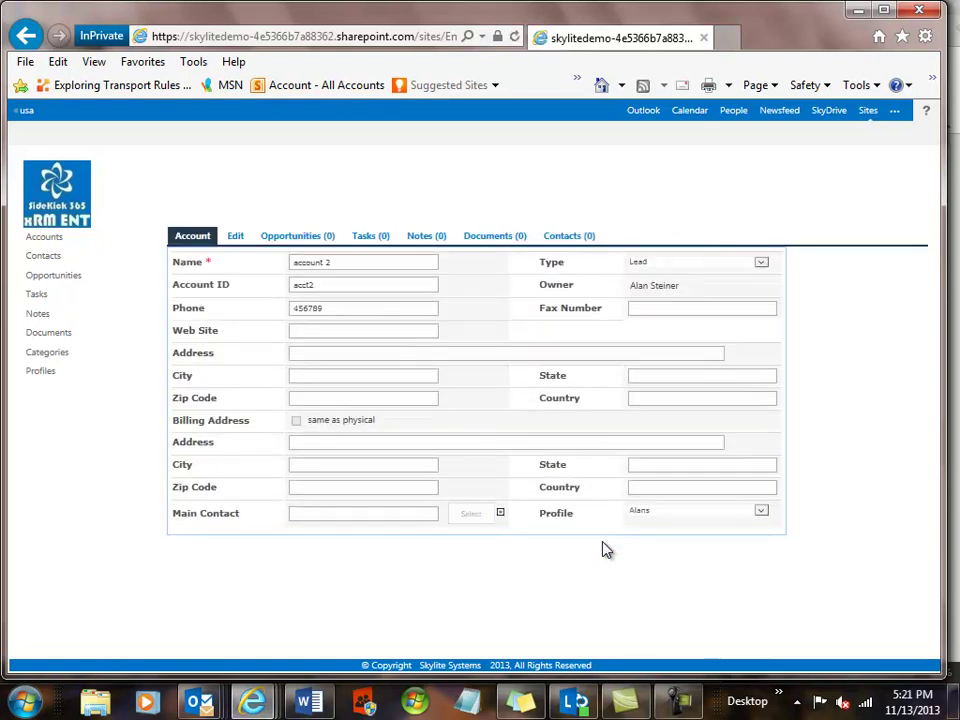
pyautogui.click(66, 201)
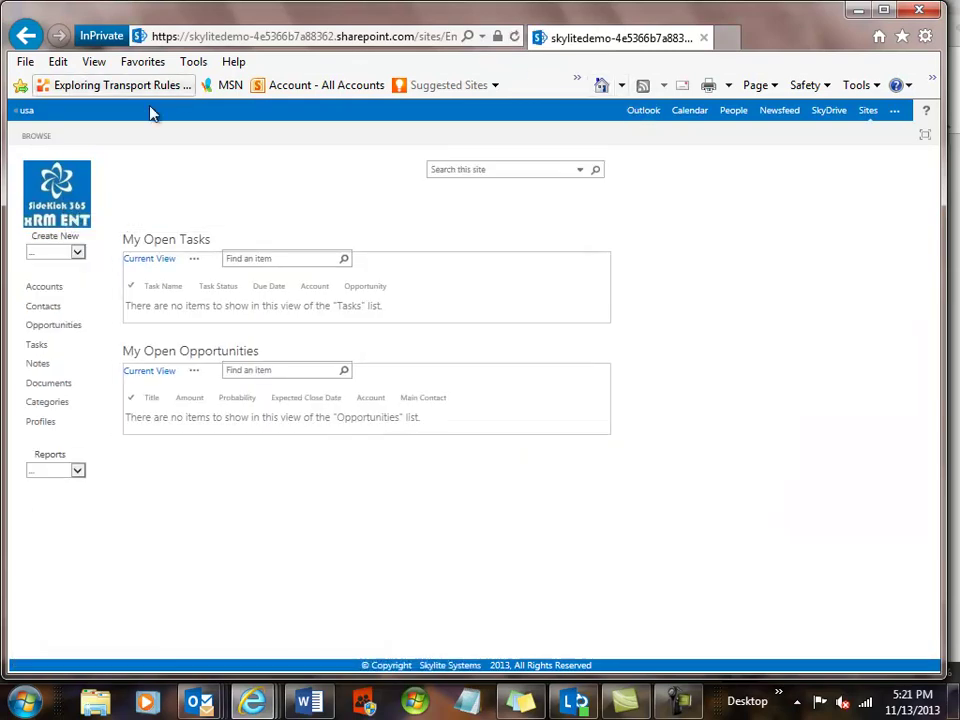
# Sign out of the usa SharePoint site from the user menu and close the signed-out tab.
pyautogui.click(26, 113)
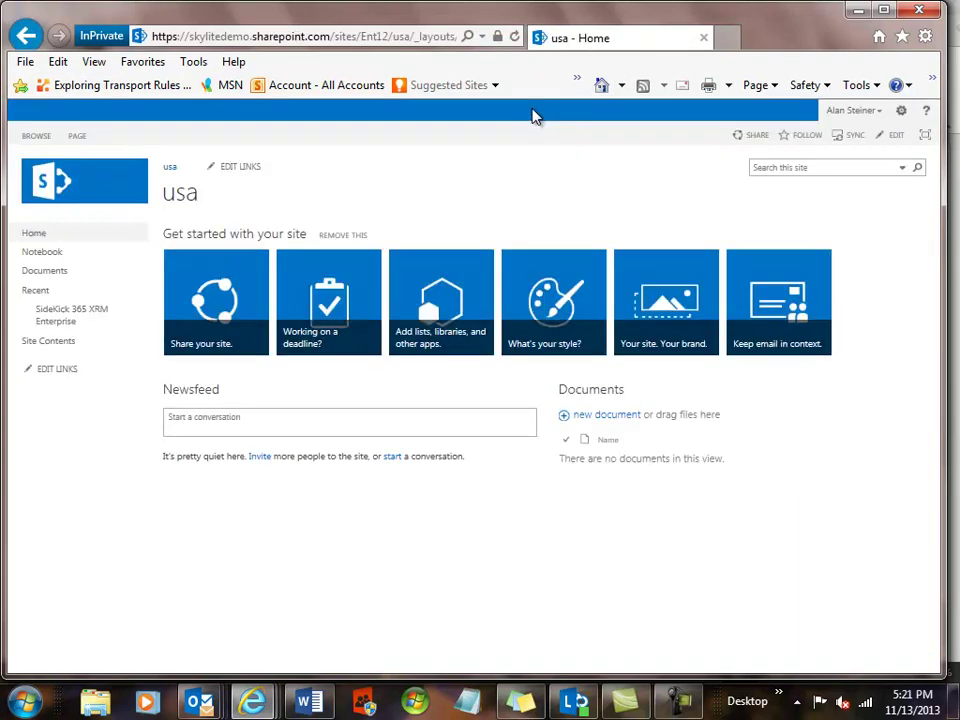
pyautogui.click(868, 112)
pyautogui.click(812, 166)
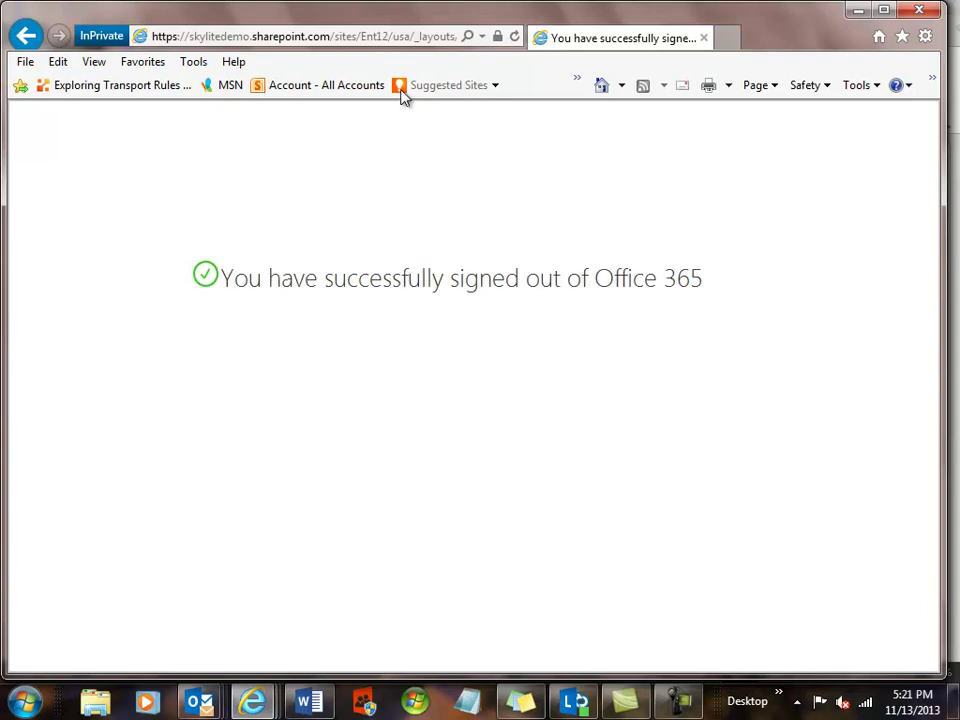
pyautogui.click(706, 41)
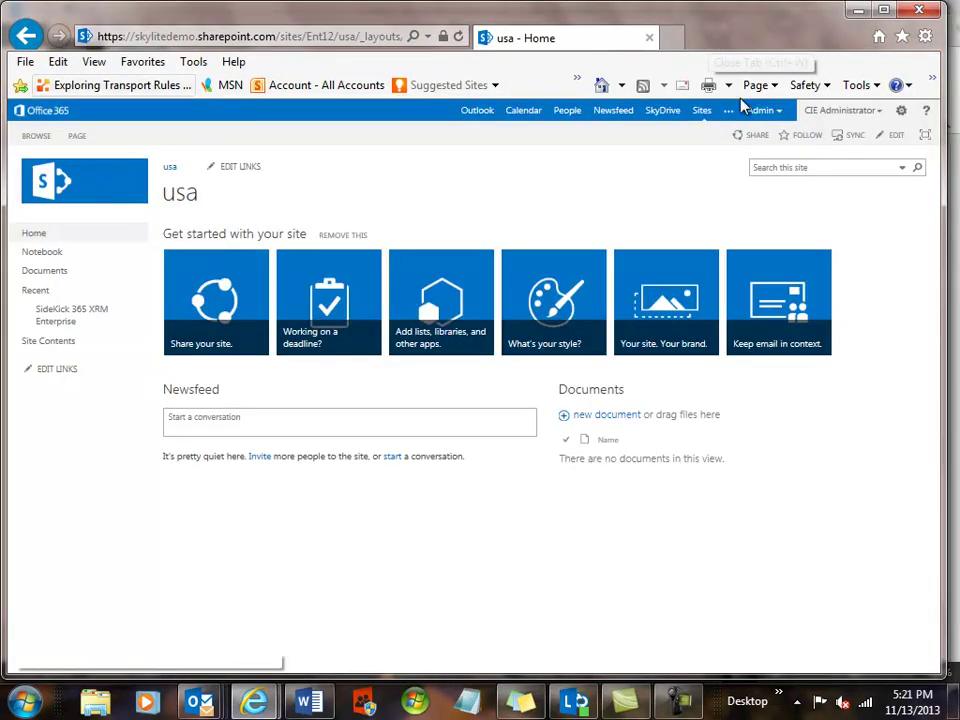
# Start a new InPrivate Browsing window from the Internet Explorer Tools > Safety menu.
pyautogui.click(925, 38)
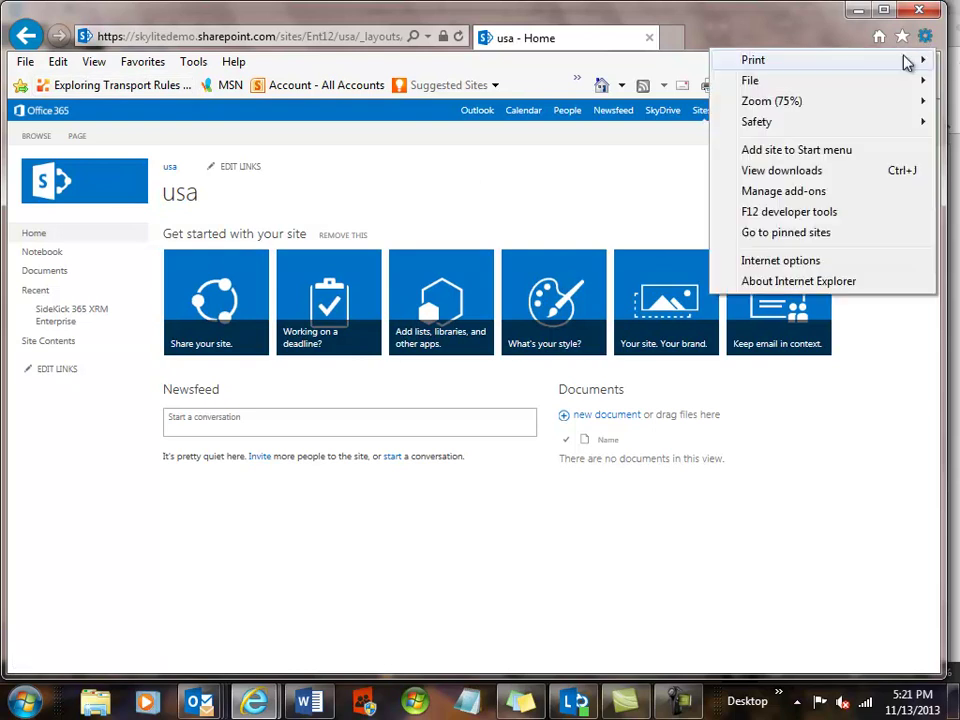
pyautogui.moveTo(772, 128)
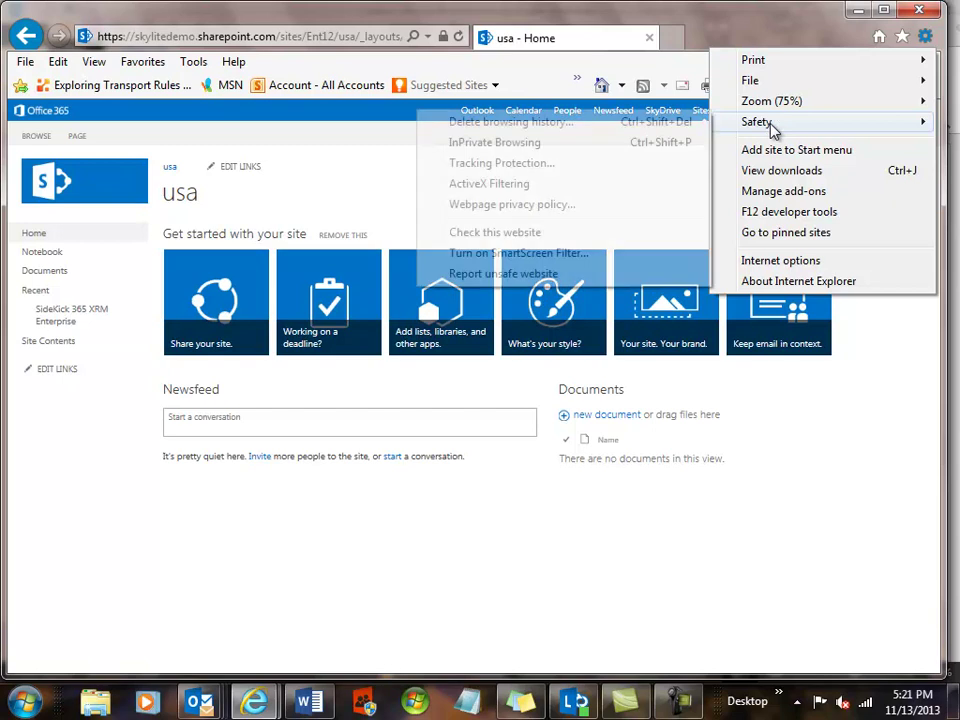
pyautogui.click(535, 146)
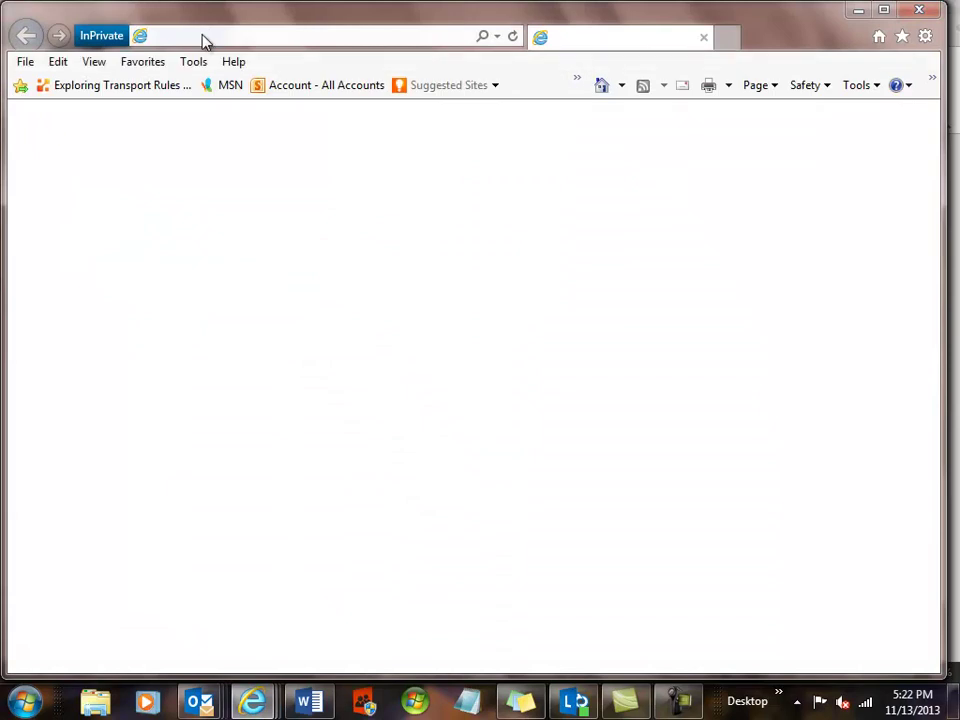
# Load the pasted SharePoint site address and submit the different user's ID and password.
pyautogui.click(204, 38)
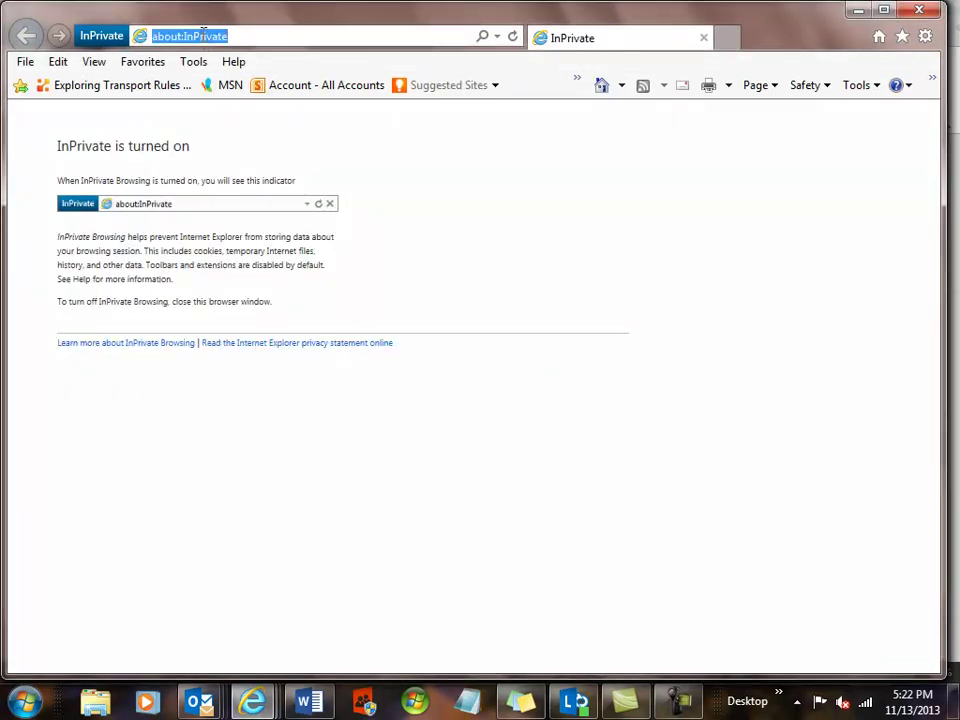
pyautogui.hotkey('ctrl', 'v')
pyautogui.press('Return')
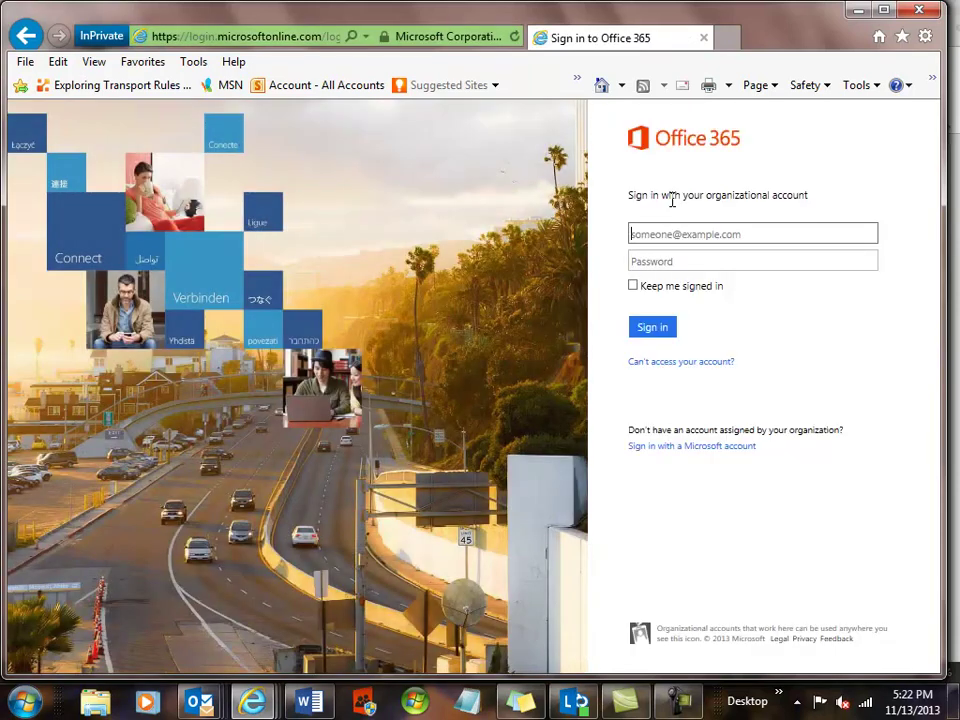
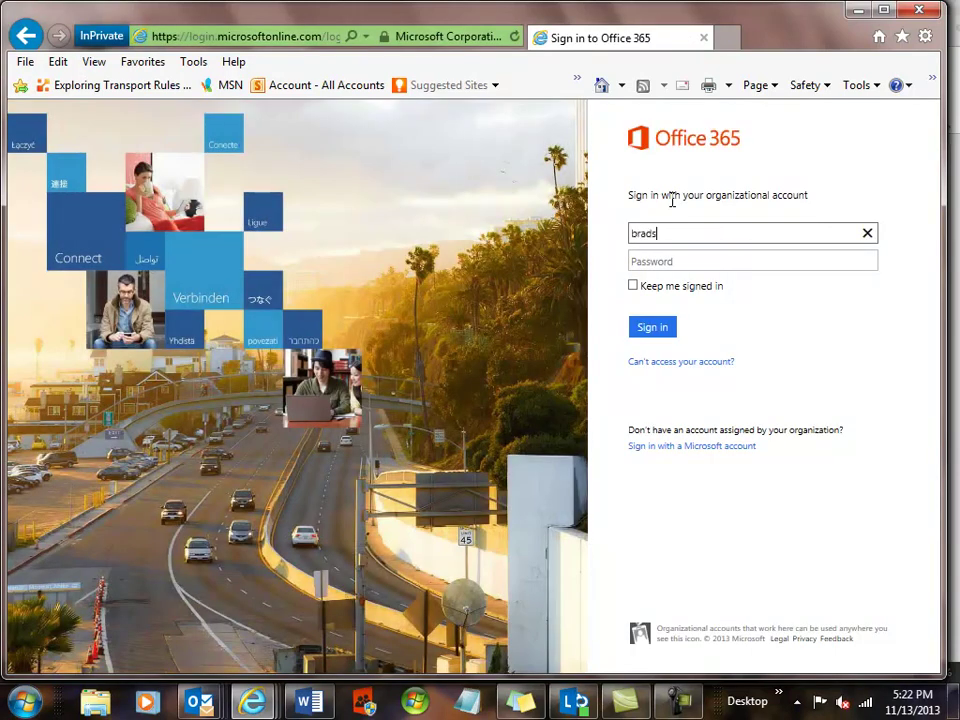
pyautogui.press('Tab')
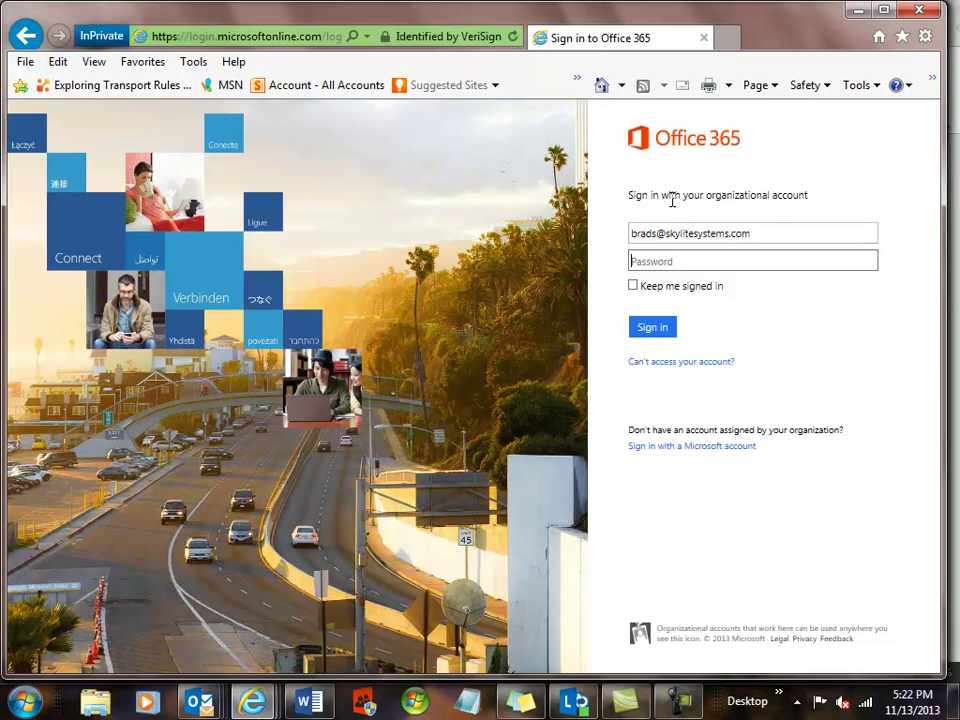
pyautogui.write('•••••••••')
pyautogui.click(668, 332)
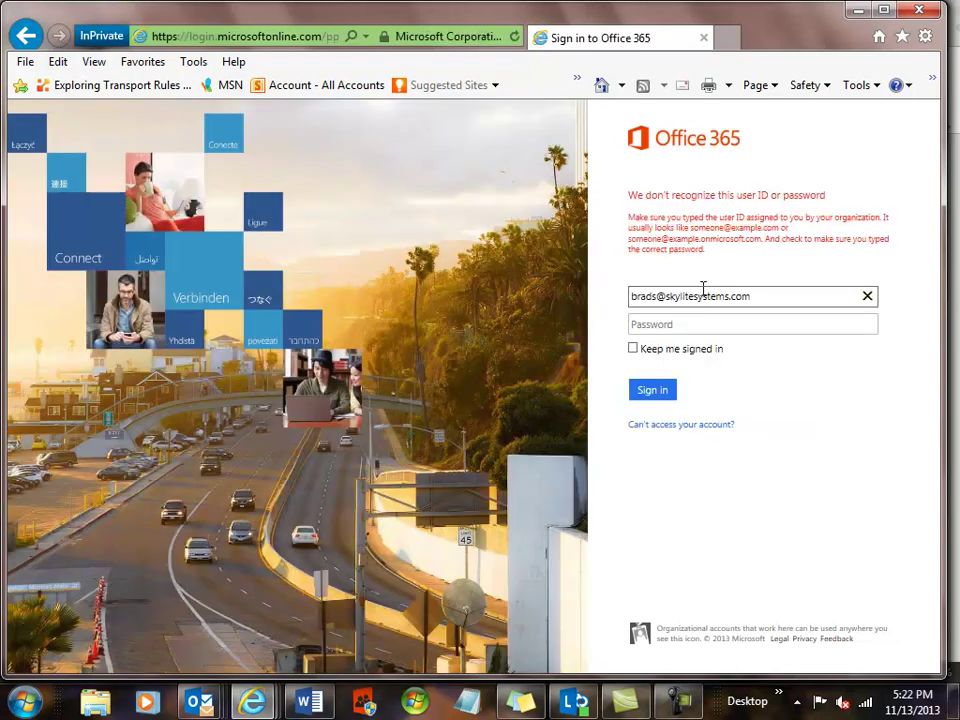
# Correct the user ID's domain to the onmicrosoft.com tenant, re-enter the password, and sign in.
pyautogui.moveTo(753, 296); pyautogui.dragTo(665, 297)
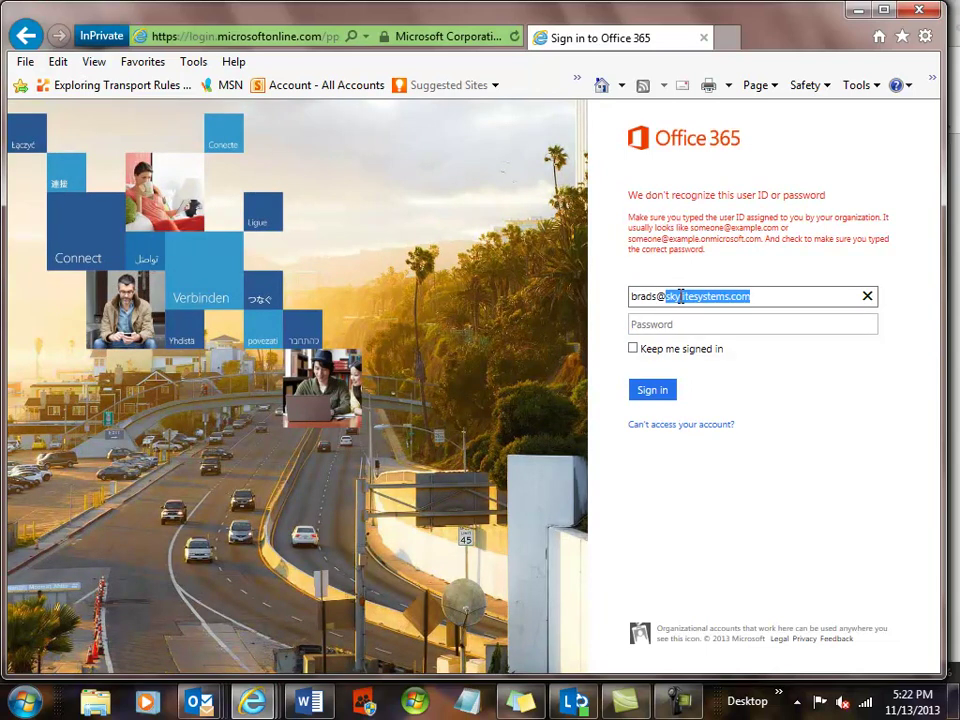
pyautogui.write('sky')
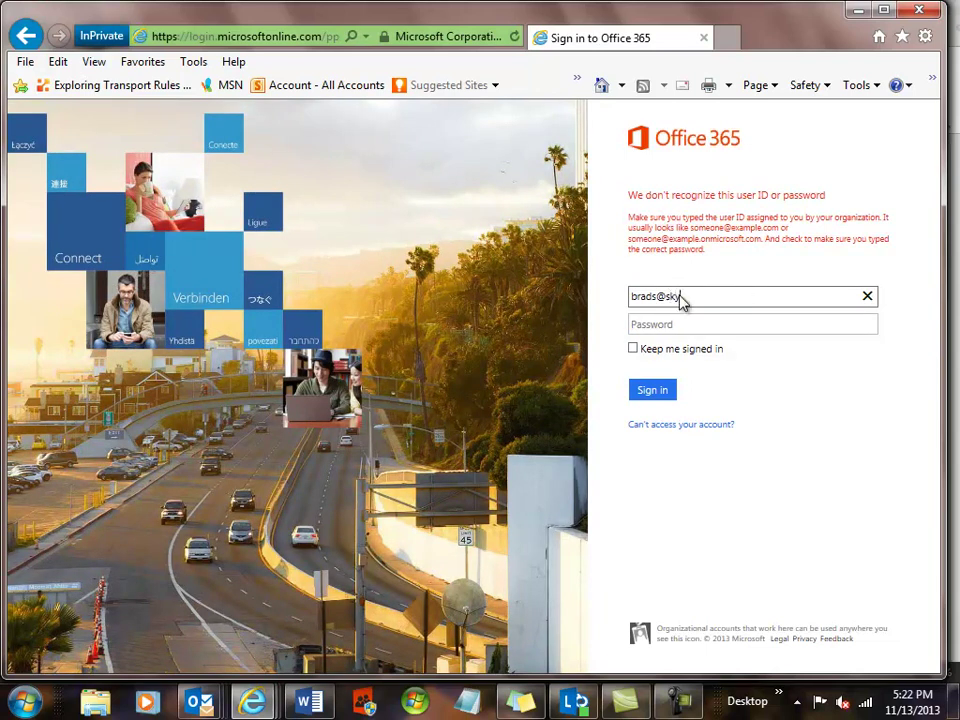
pyautogui.write('litedemo.onmicrosoft')
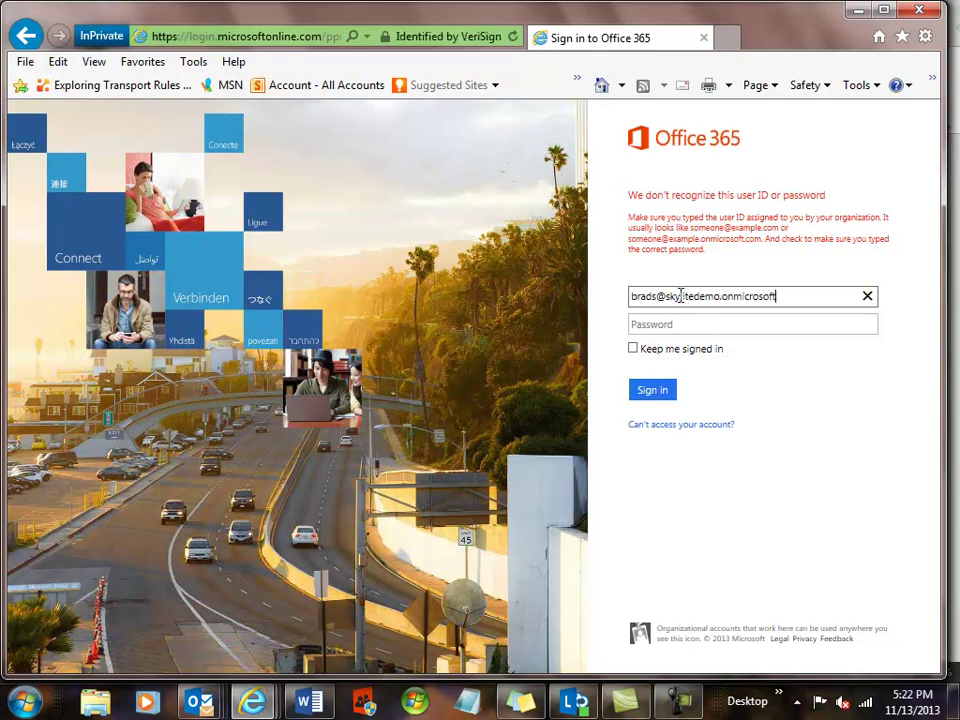
pyautogui.write('.com')
pyautogui.click(680, 325)
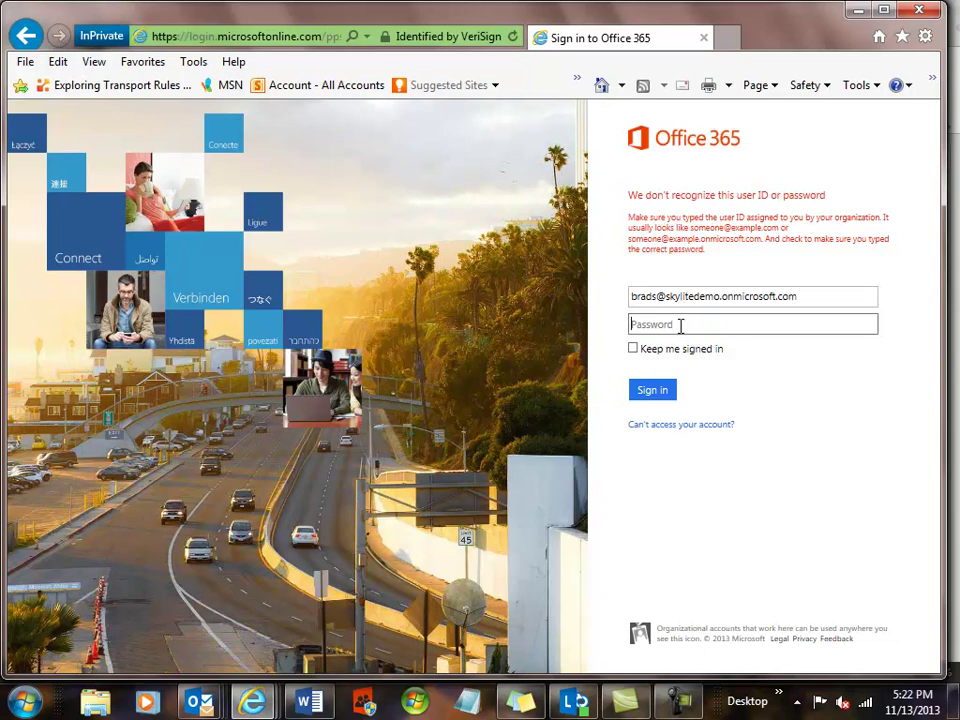
pyautogui.write('password1')
pyautogui.press('Return')
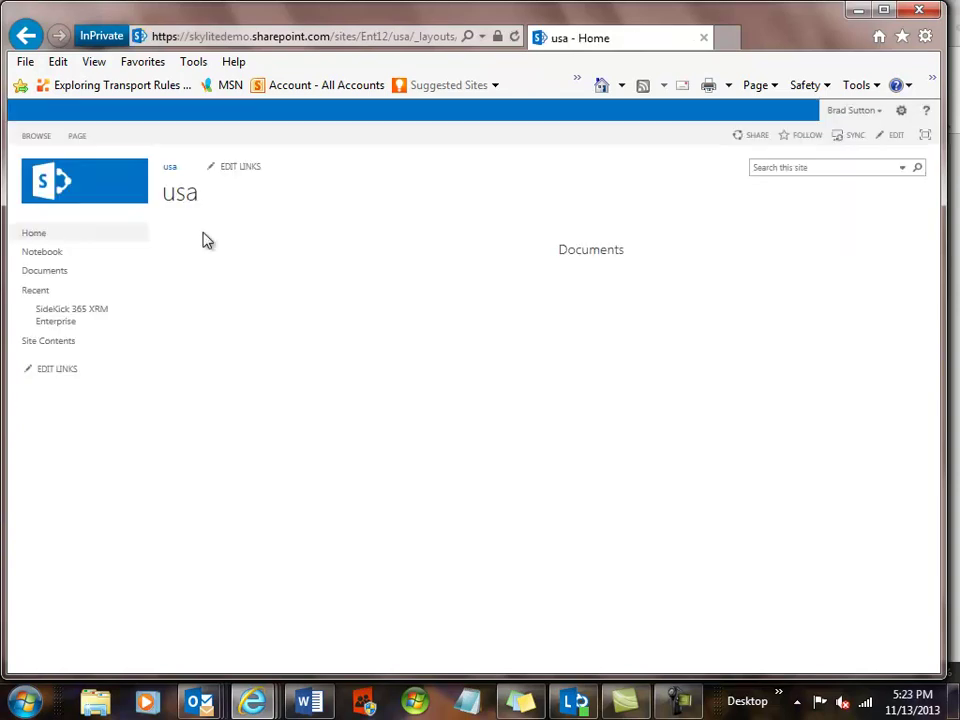
# Open the Accounts list in SideKick 365 XRM Enterprise, empty for this user, and create a new Account.
pyautogui.click(87, 318)
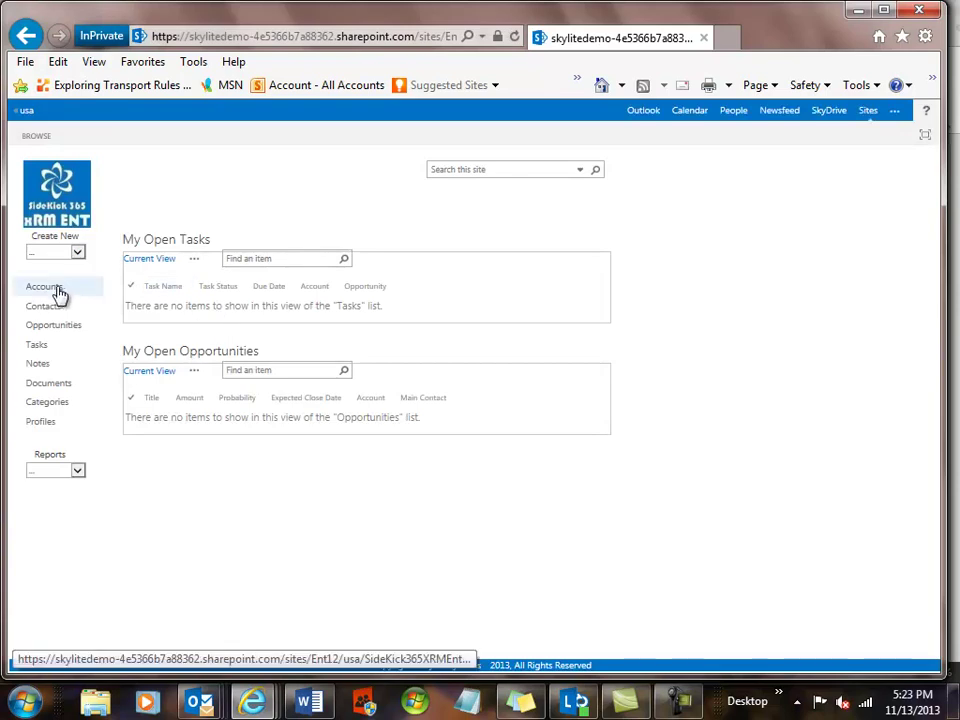
pyautogui.click(57, 291)
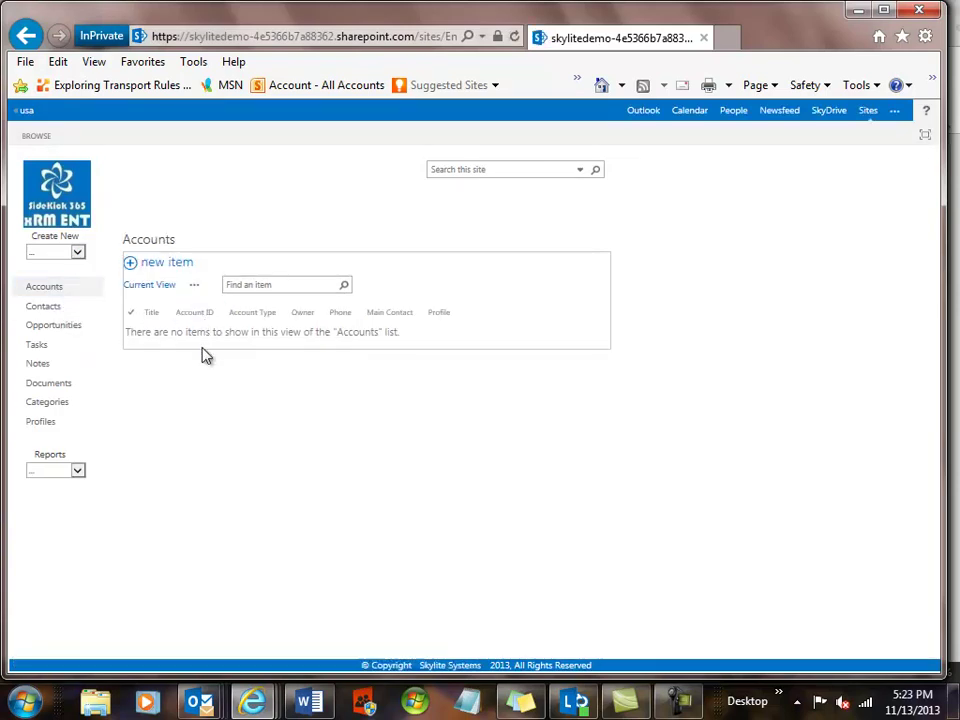
pyautogui.click(78, 254)
pyautogui.click(58, 264)
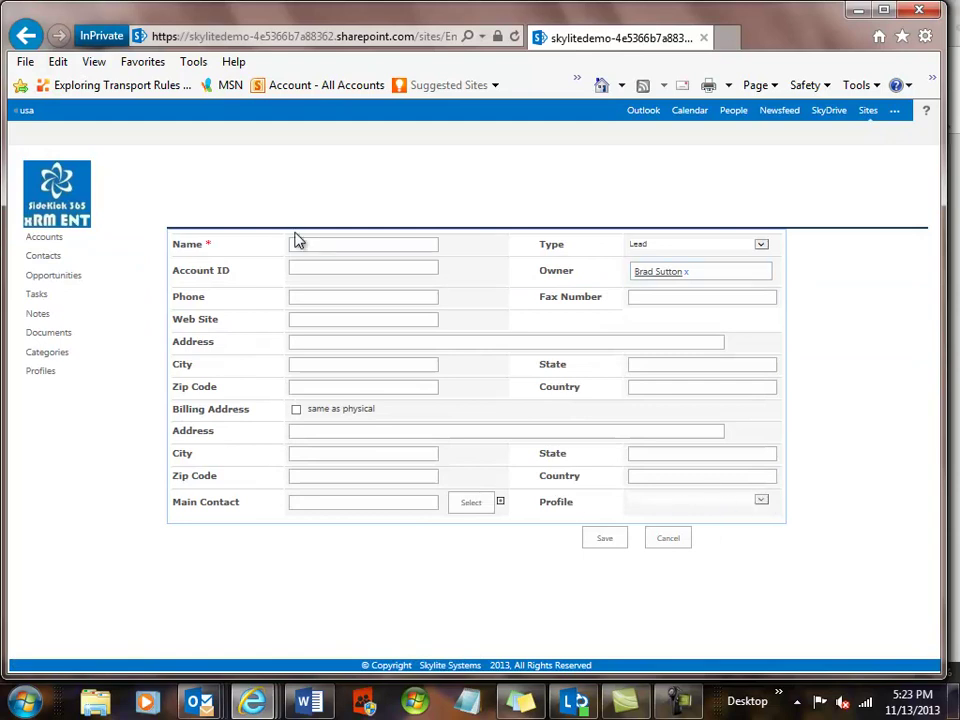
# Abandon the blank new-account form via the SideKick xRM logo to return home.
pyautogui.click(49, 187)
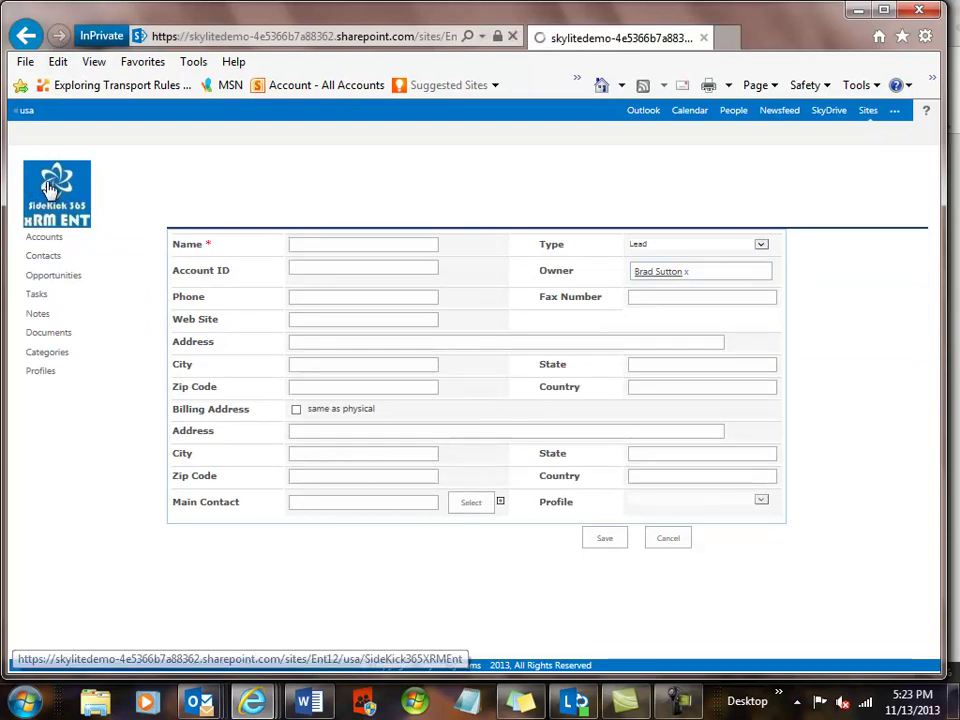